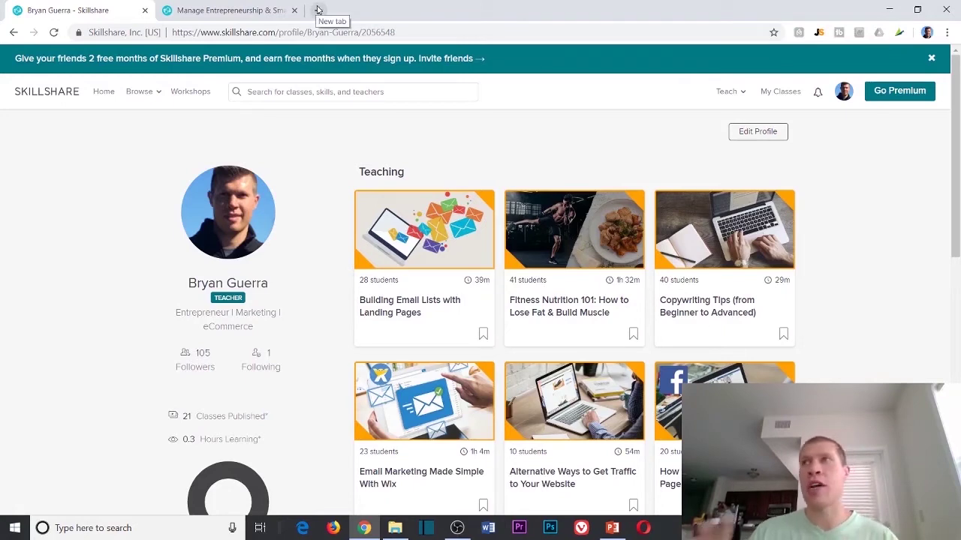
Open the Udemy course "Entrepreneurship & Small Business Mindsets for Success" for editing and view its course landing page details.
left_click(318, 9)
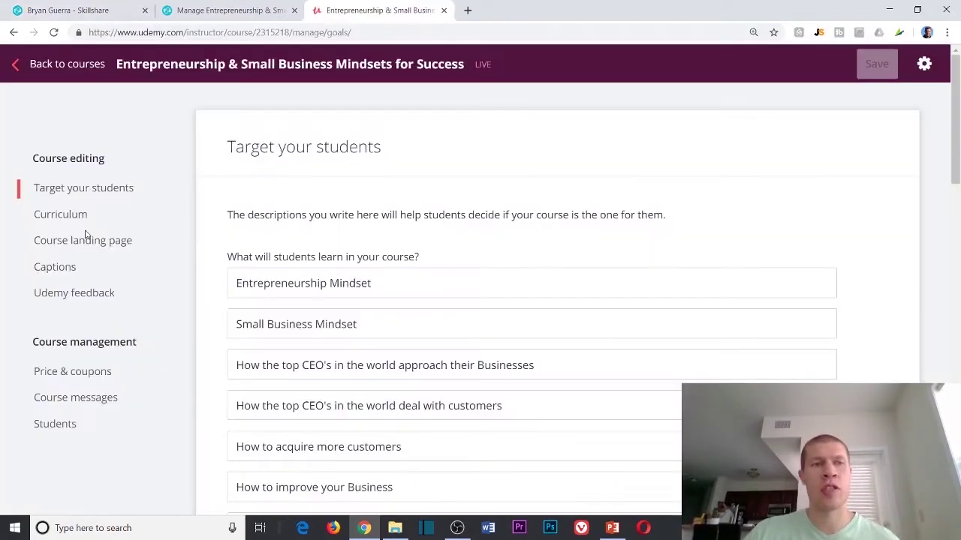
left_click(85, 237)
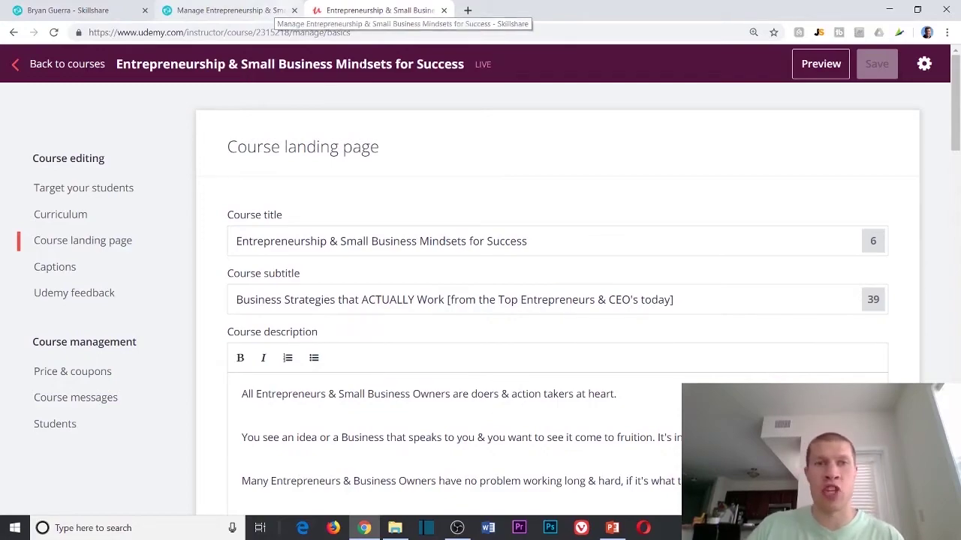
scroll(500, 197, "down", 5)
scroll(525, 284, "up", 5)
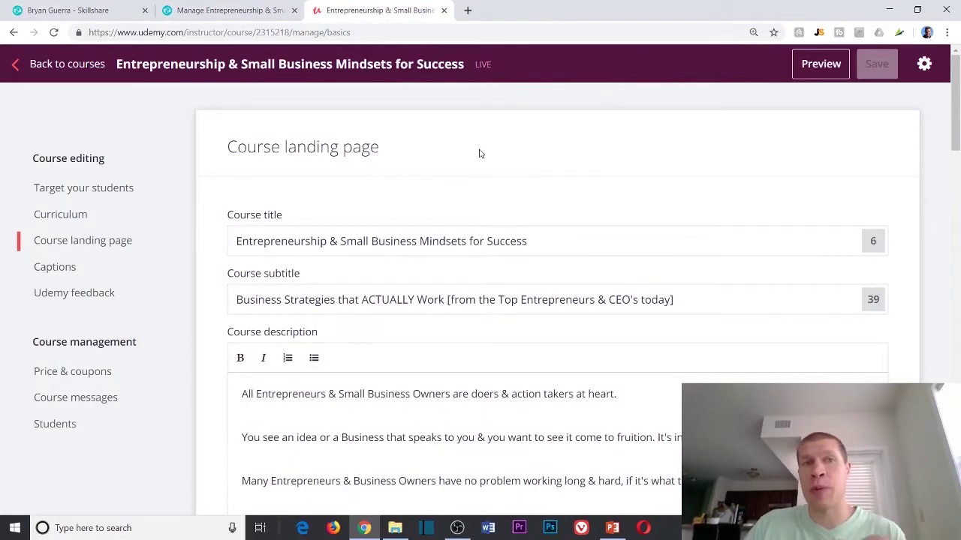
Close the existing Skillshare class's management page and start a new class draft on Skillshare.
left_click(174, 10)
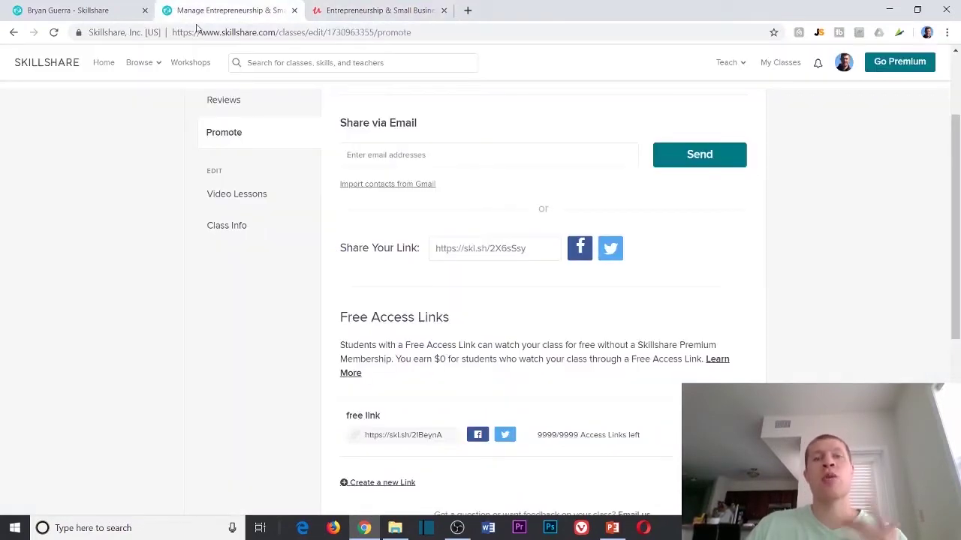
left_click(295, 10)
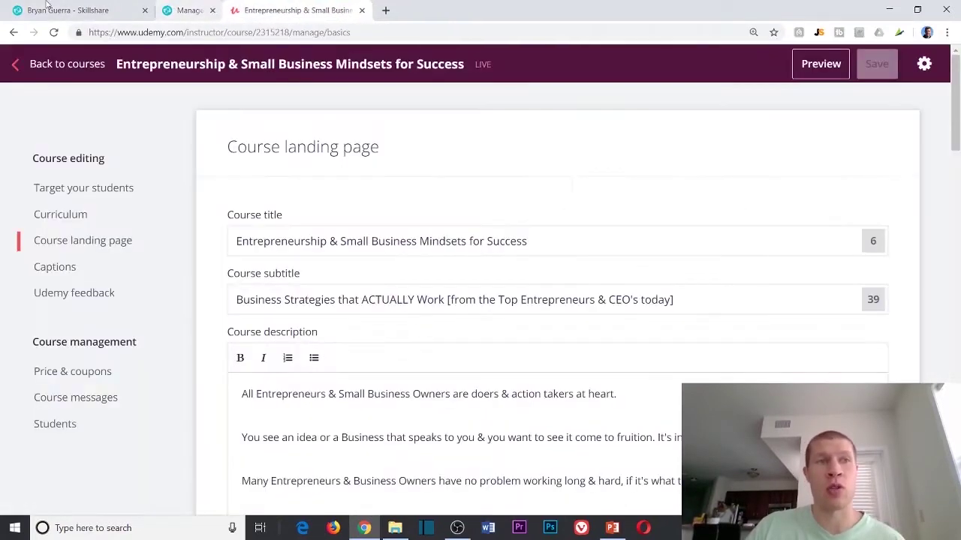
left_click(67, 9)
mouse_move(728, 93)
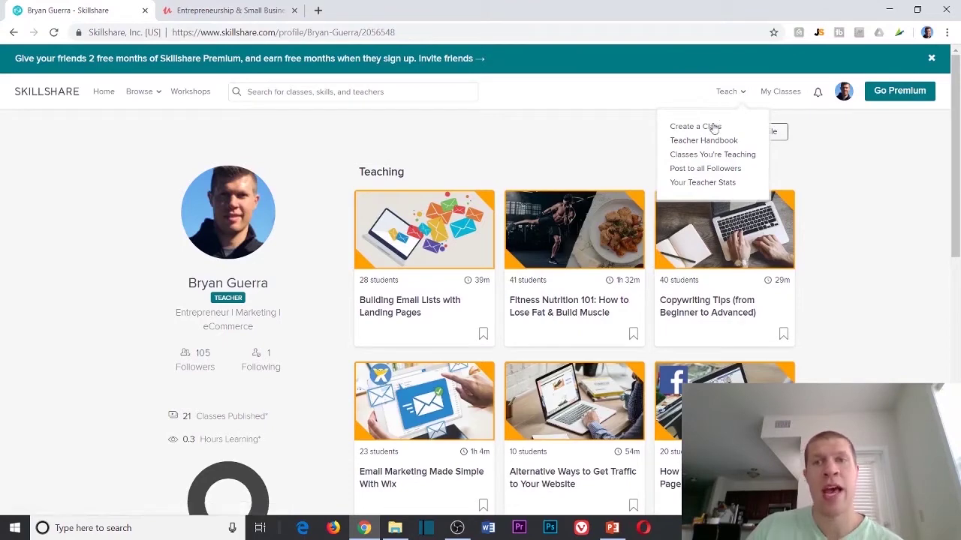
left_click(709, 125)
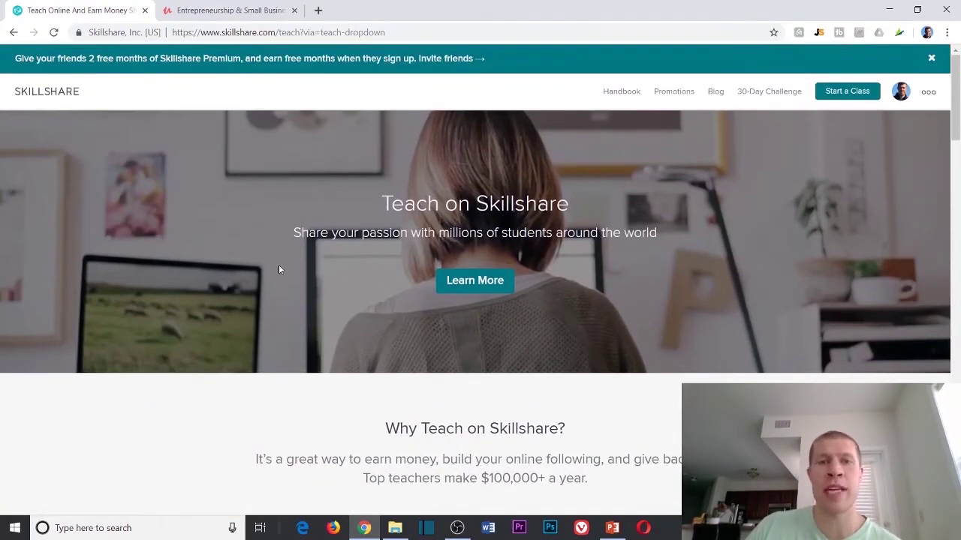
left_click(825, 93)
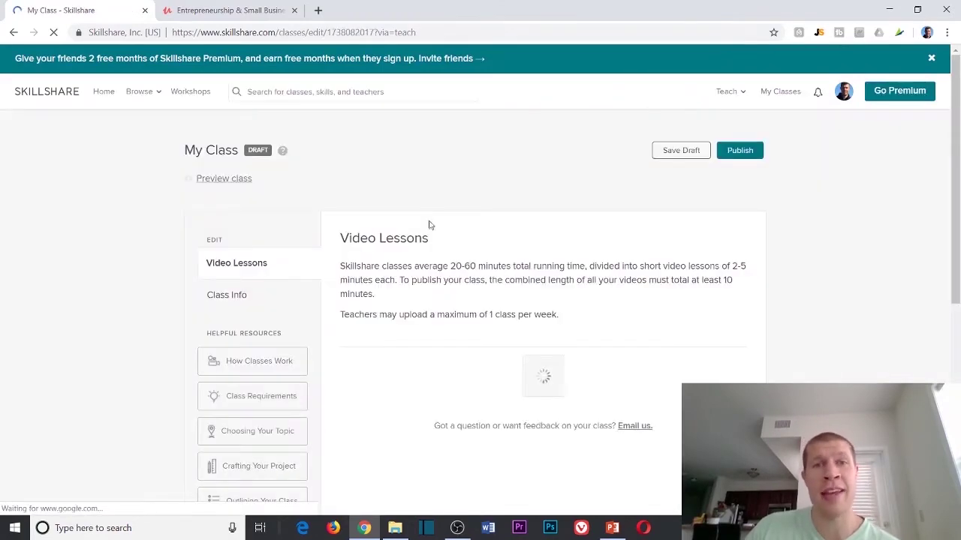
Look over the draft's Video Lessons upload section and open the Class Info section.
scroll(245, 292, "down", 4)
scroll(407, 217, "up", 3)
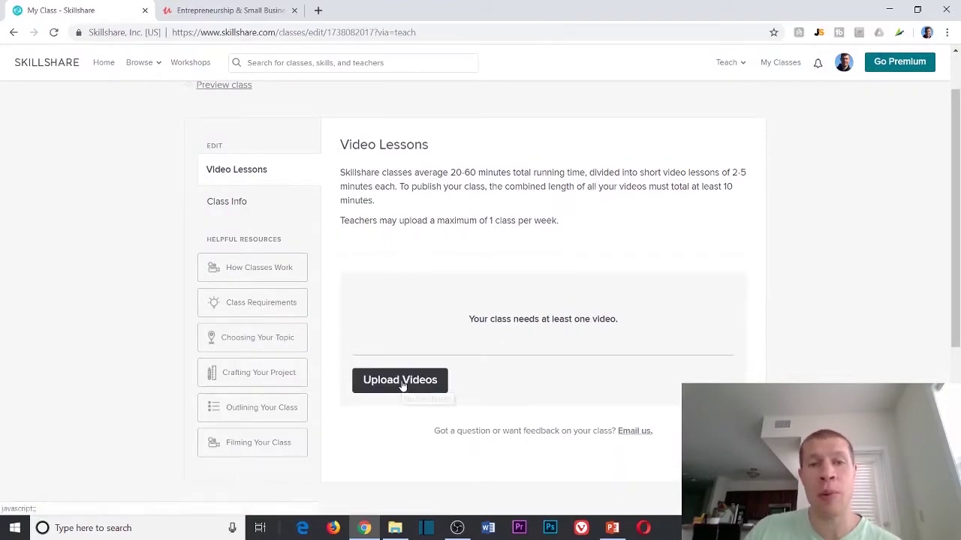
scroll(386, 388, "down", 2)
scroll(296, 230, "up", 2)
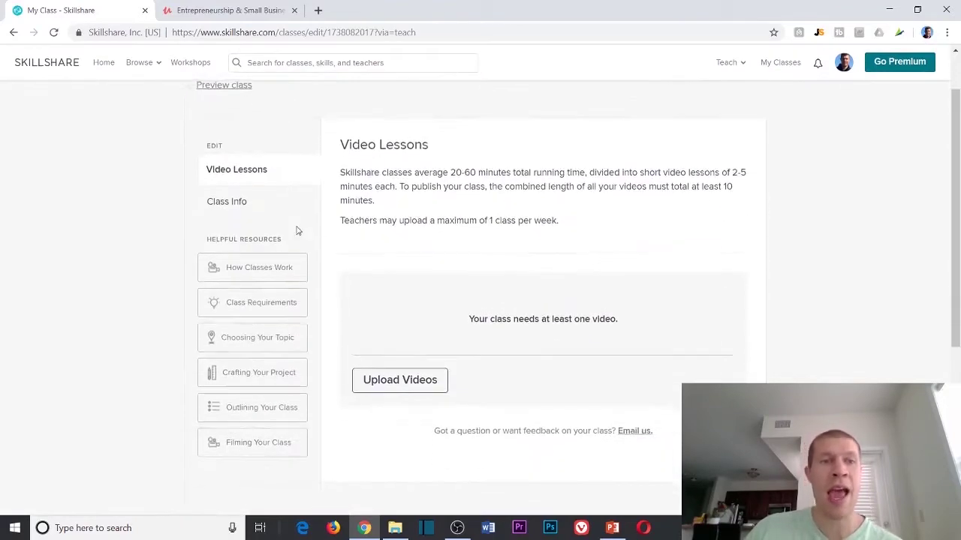
left_click(228, 201)
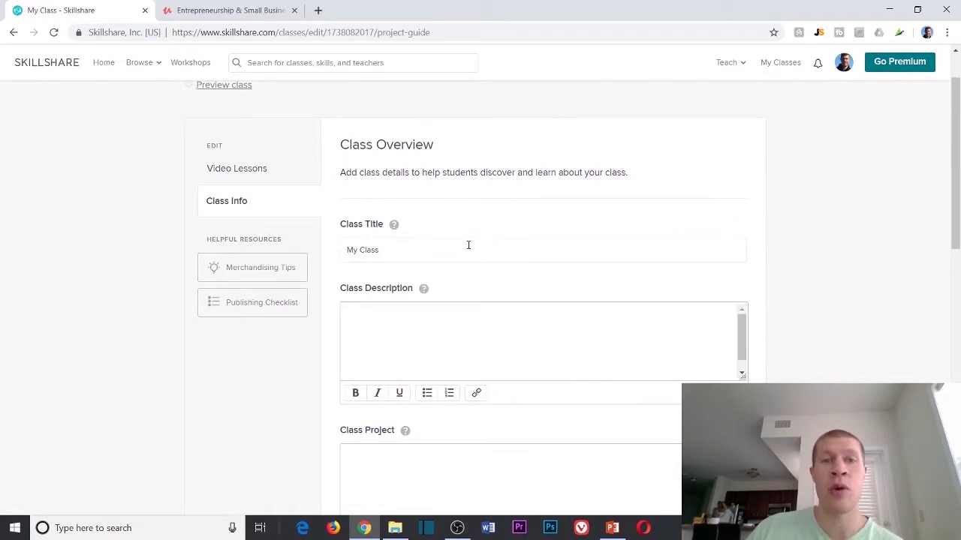
Copy the Udemy course title "Entrepreneurship & Small Business Mindsets for Success" and paste it over the Skillshare class title.
left_click(542, 310)
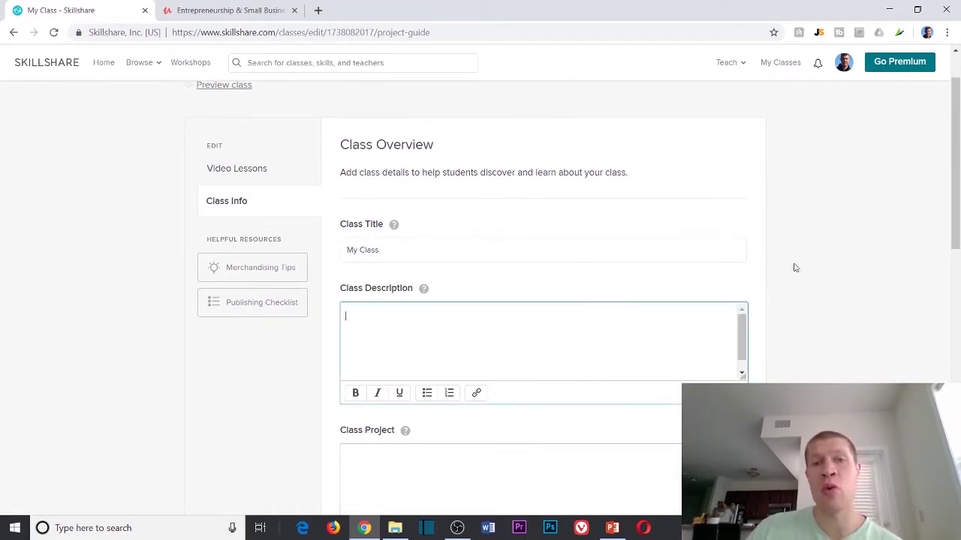
left_click(230, 9)
left_click_drag(227, 251, 541, 261)
right_click(541, 261)
left_click(535, 292)
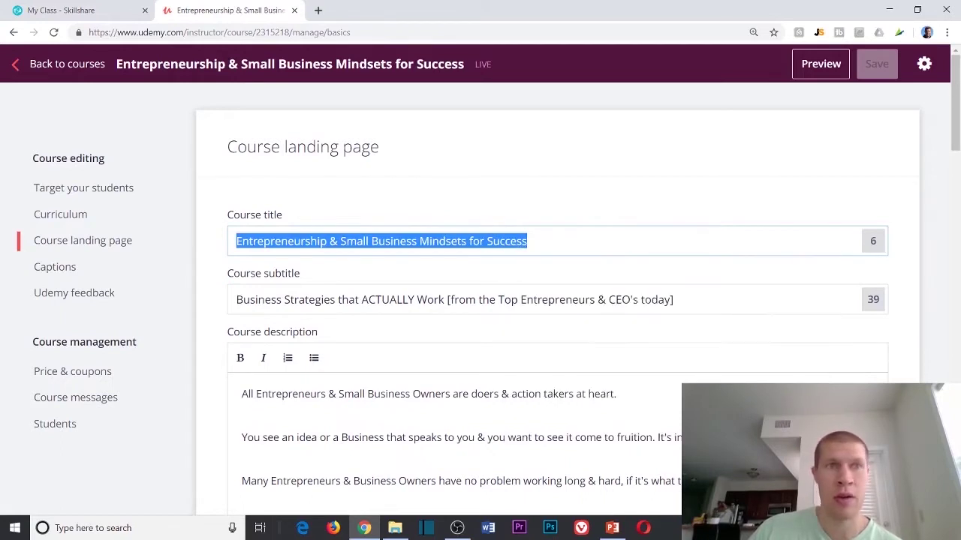
left_click(116, 9)
triple_click(410, 238)
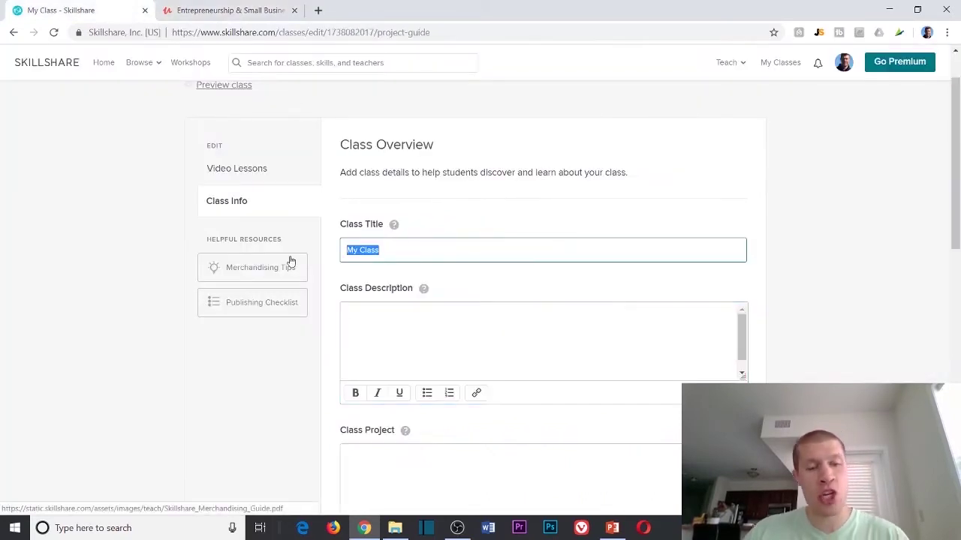
key("ctrl+v")
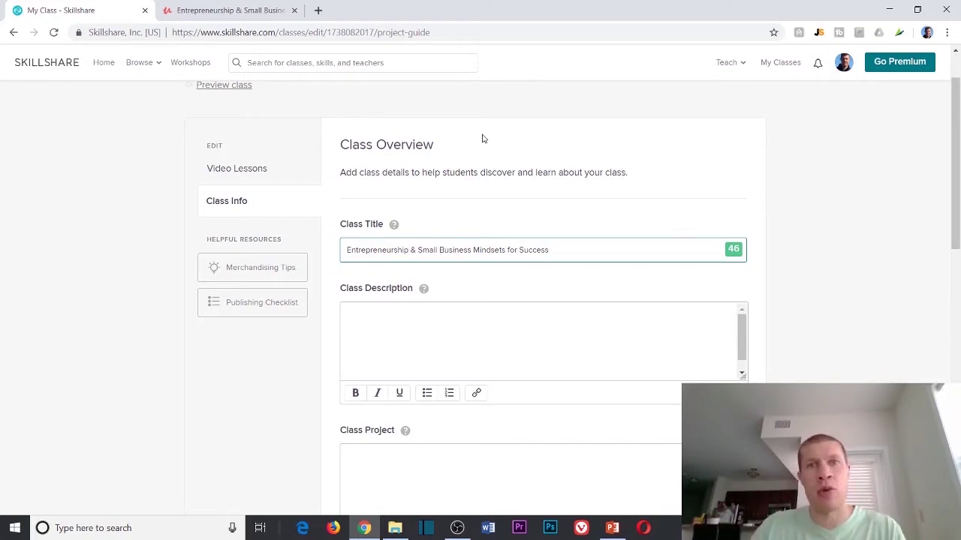
Copy the full Udemy course description into the Skillshare class description and enlarge the description box.
key("ctrl+Tab")
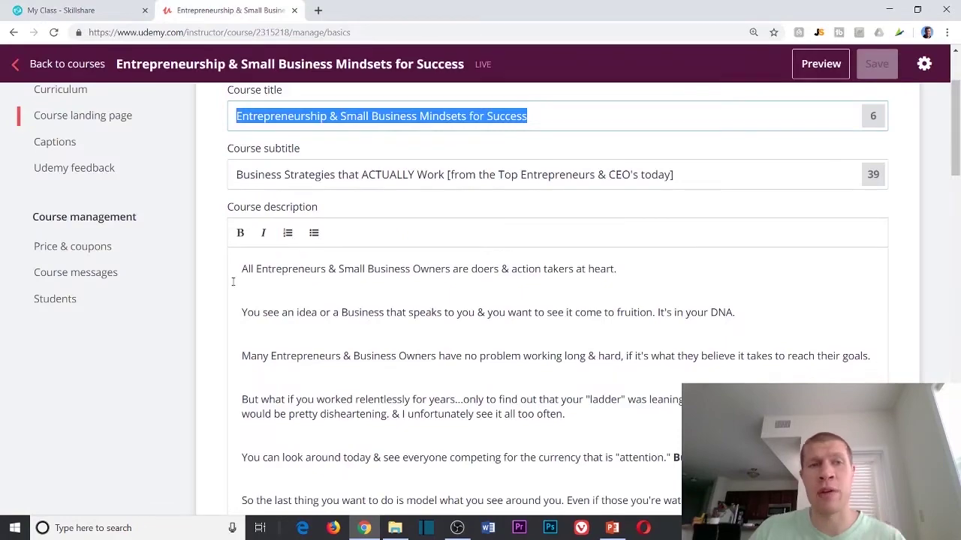
left_click_drag(233, 267, 256, 525)
scroll(575, 242, "up", 4)
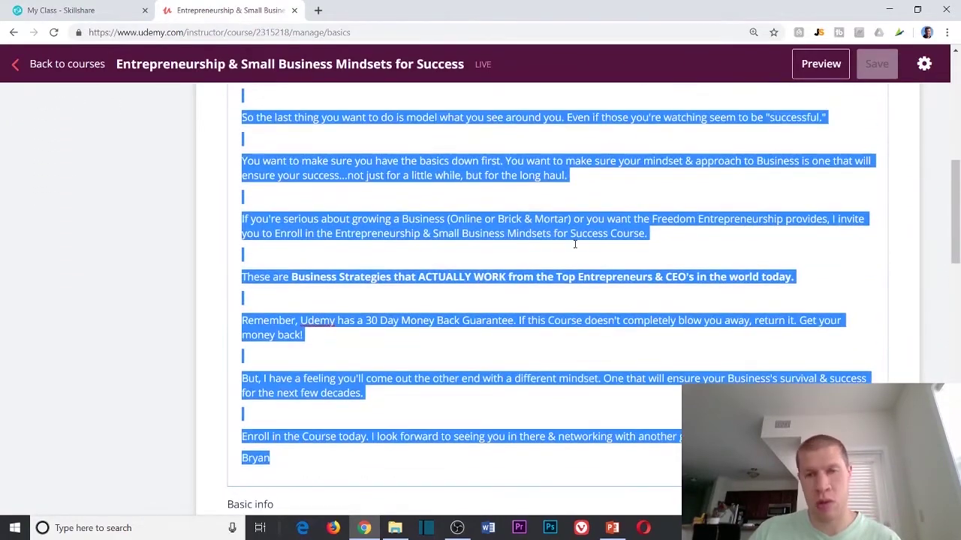
right_click(575, 245)
left_click(600, 291)
left_click(116, 10)
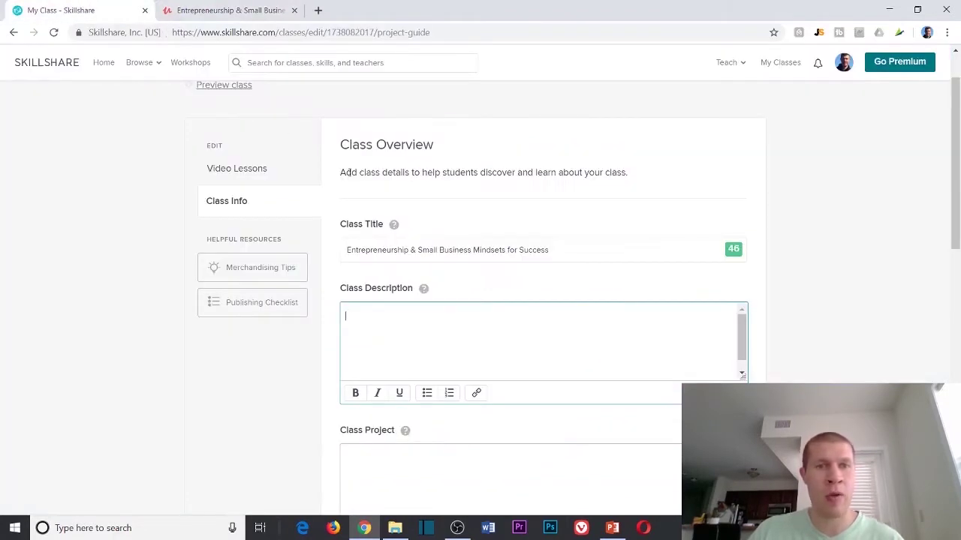
key("ctrl+v")
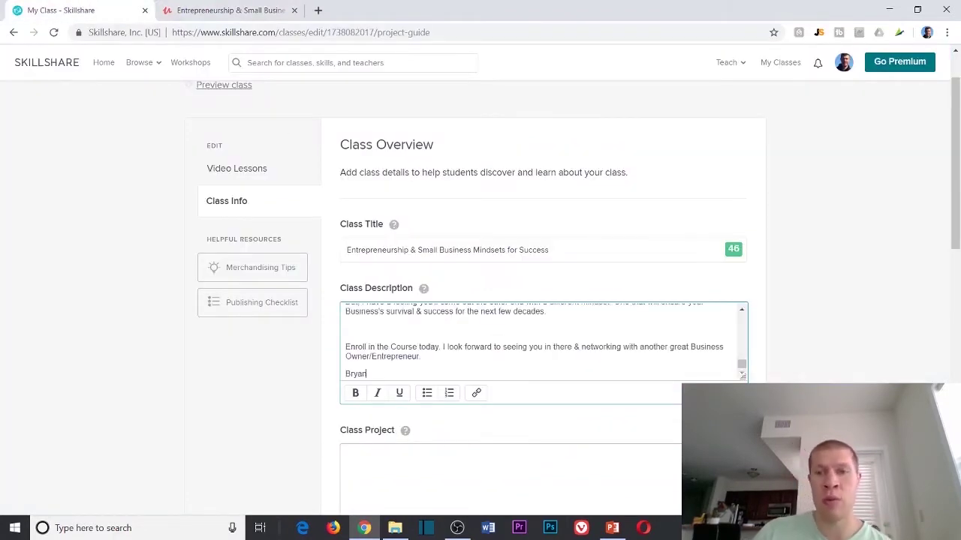
left_click_drag(743, 375, 747, 525)
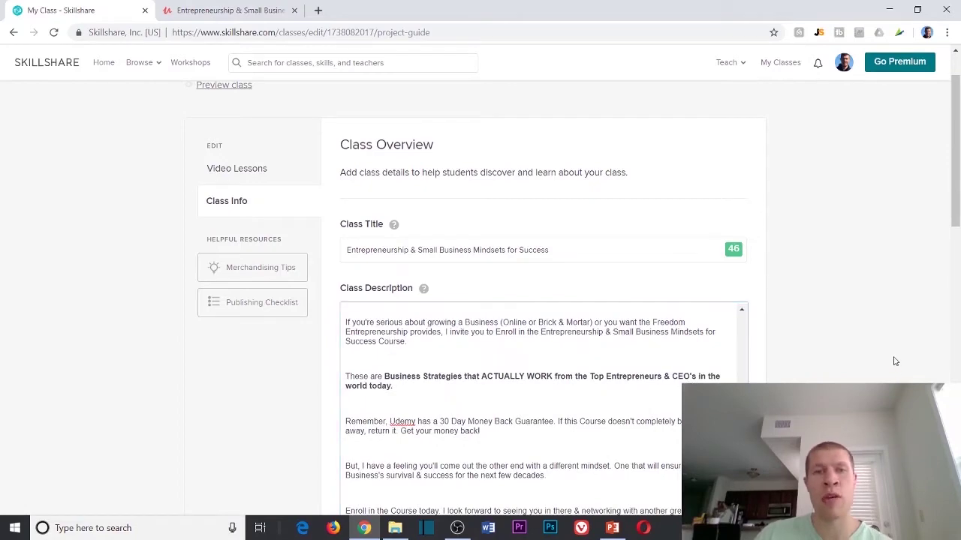
Delete the description paragraph starting "You can look around today" and keep a blank line between the paragraphs around it.
left_click_drag(345, 252, 575, 255)
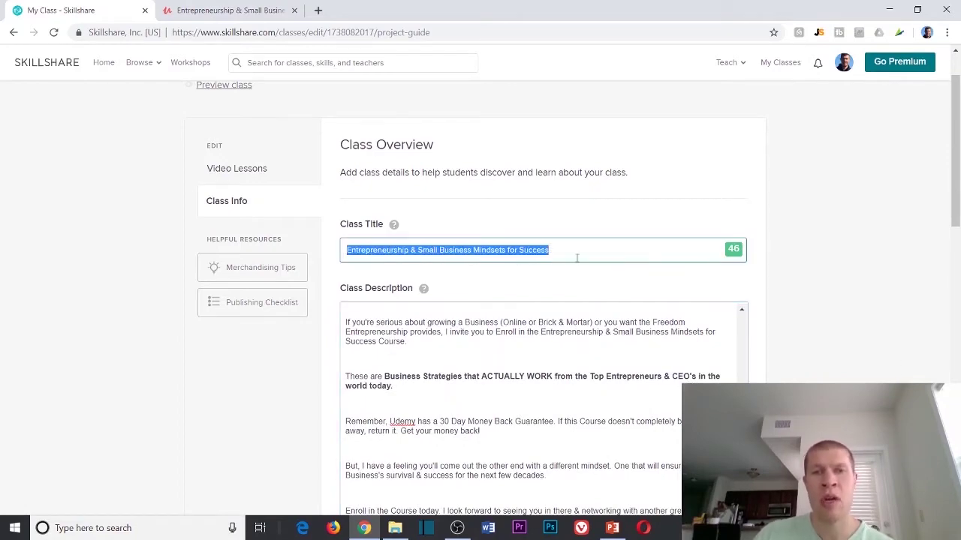
left_click(779, 280)
scroll(736, 304, "down", 2)
scroll(449, 223, "down", 2)
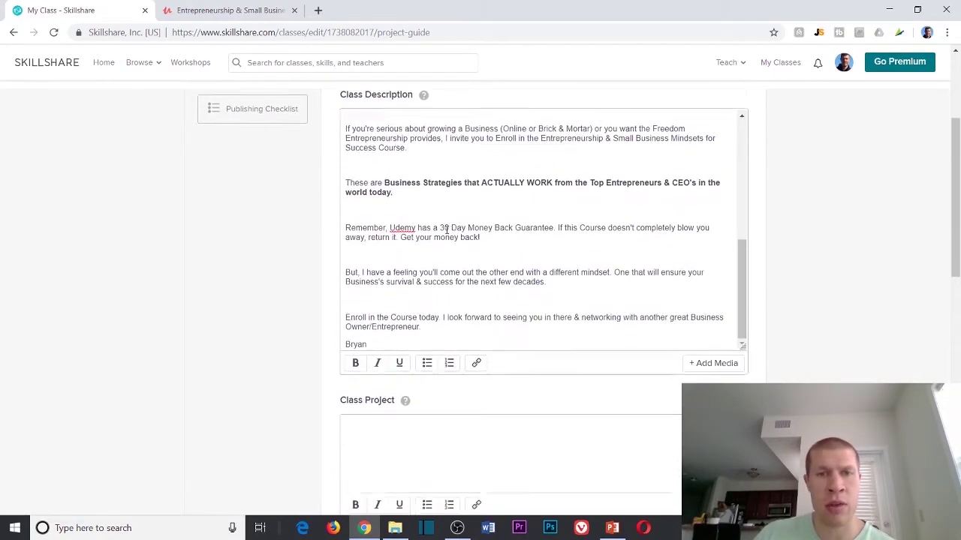
scroll(449, 216, "up", 2)
scroll(448, 214, "up", 3)
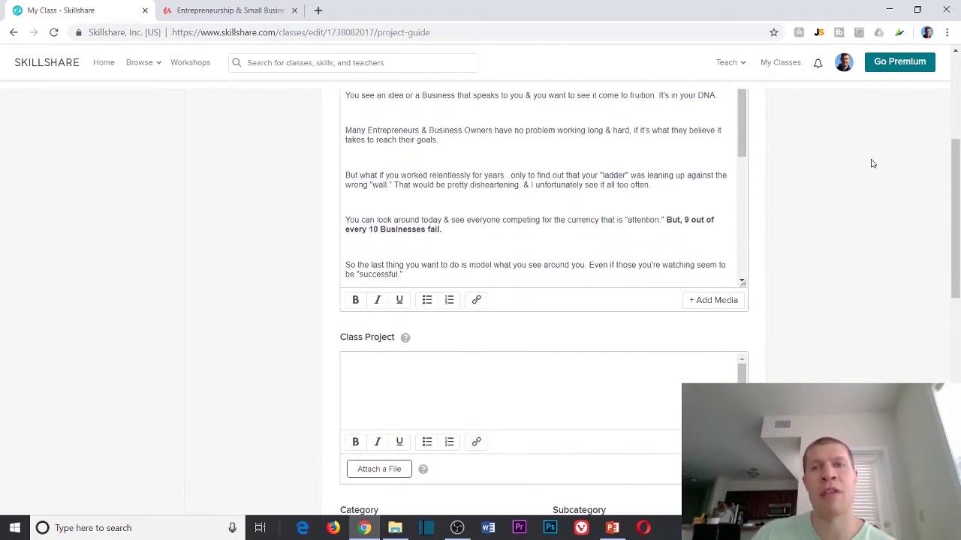
left_click_drag(590, 237, 343, 201)
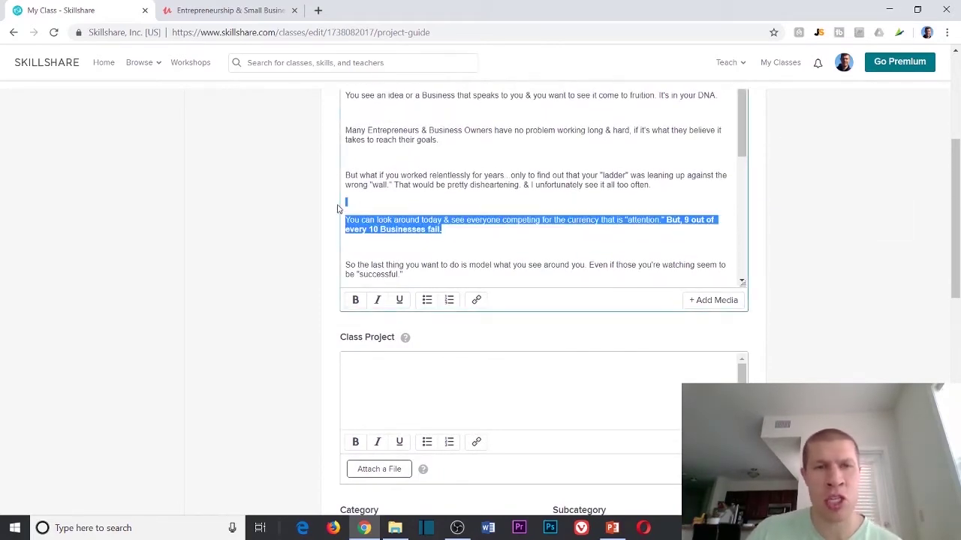
key("BackSpace")
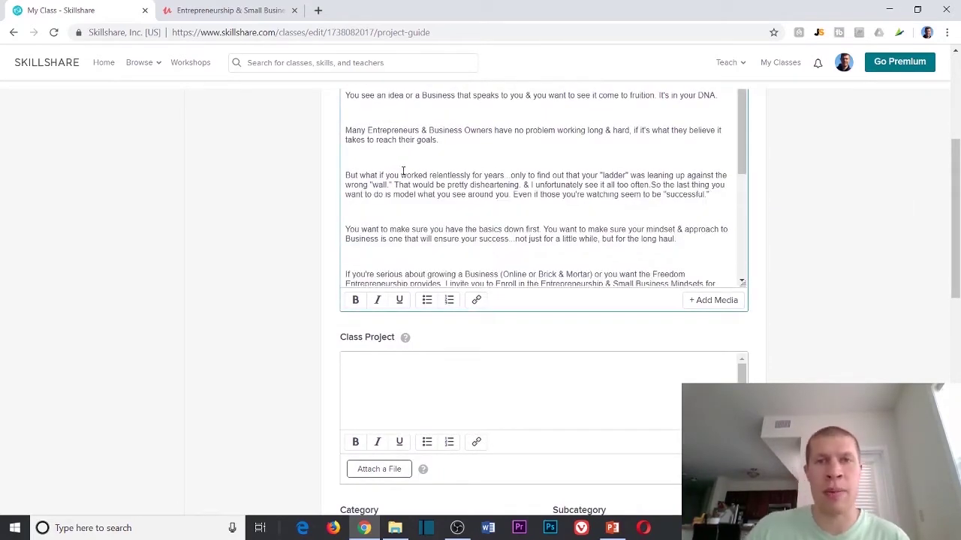
key("Return")
key("Return")
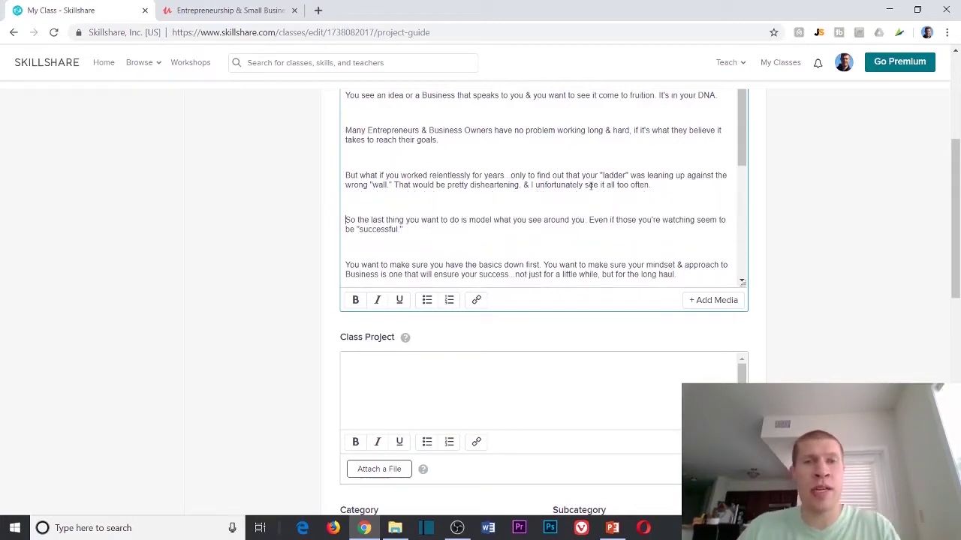
left_click(651, 363)
scroll(863, 271, "down", 3)
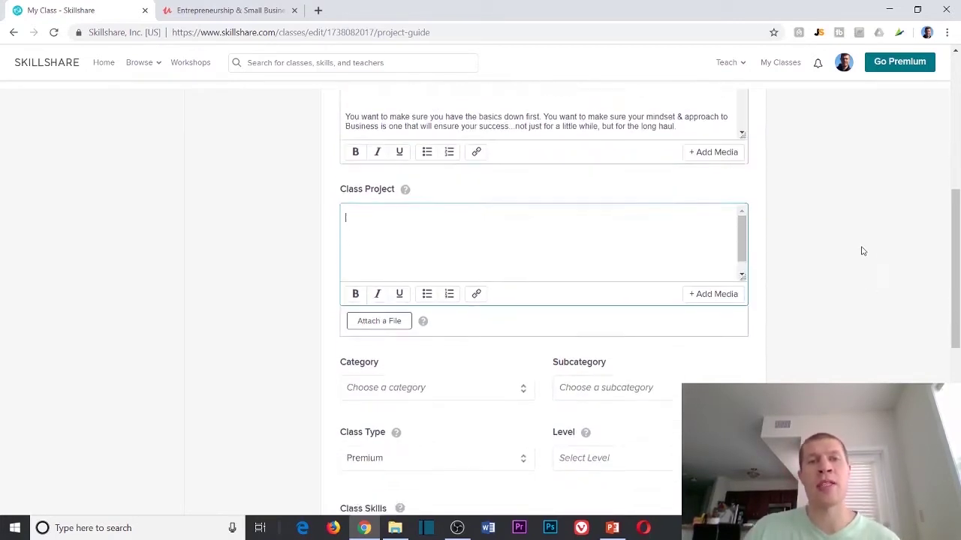
scroll(861, 250, "up", 1)
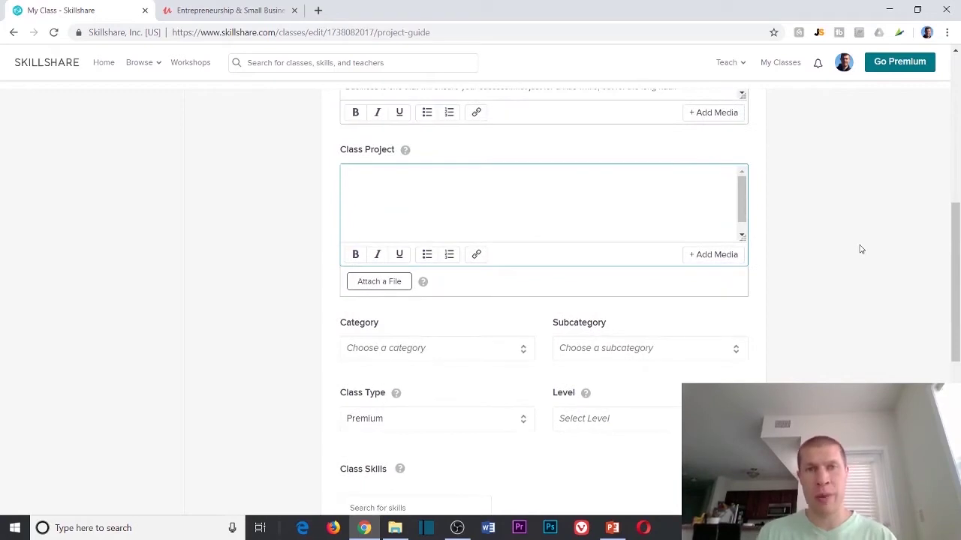
left_click(338, 176)
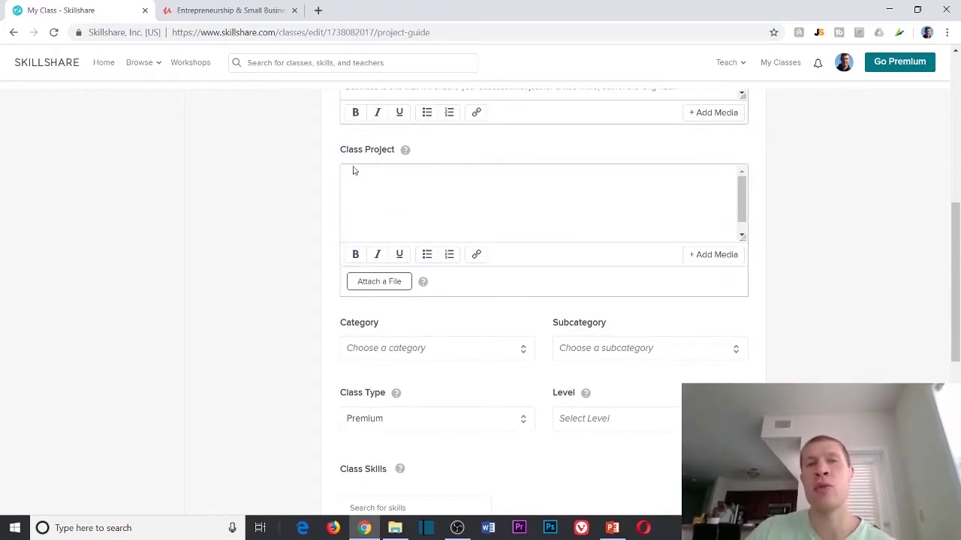
left_click(375, 174)
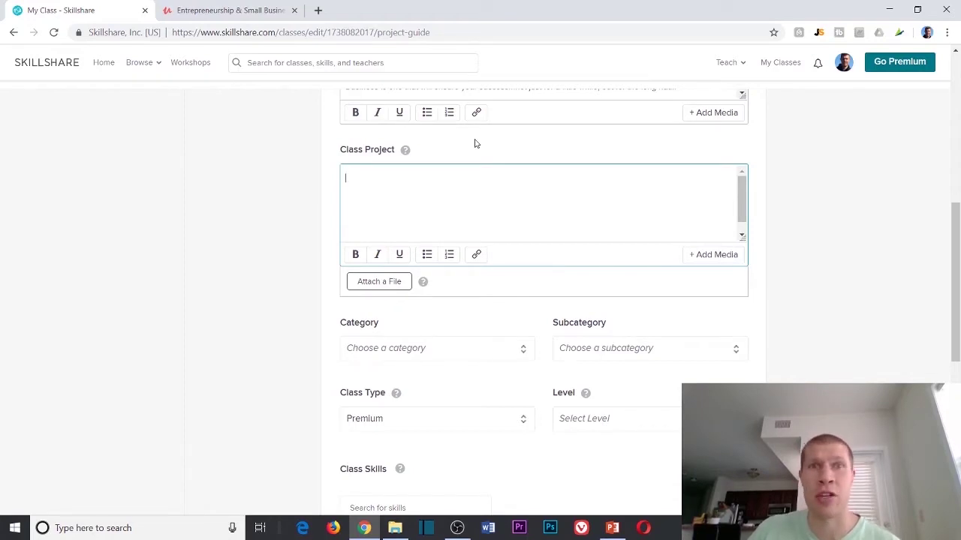
left_click(241, 282)
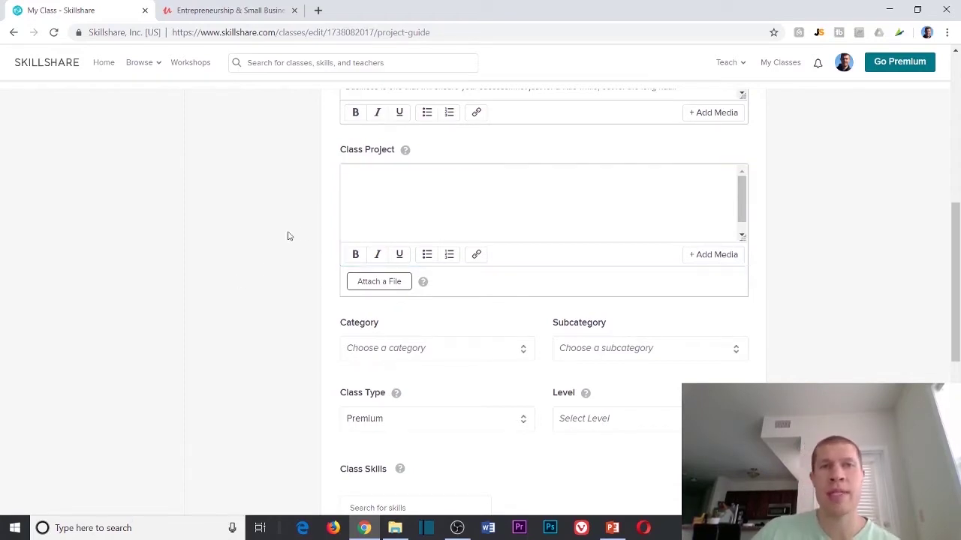
Set the class category to Business.
scroll(334, 210, "down", 1)
scroll(335, 211, "down", 3)
scroll(334, 210, "up", 2)
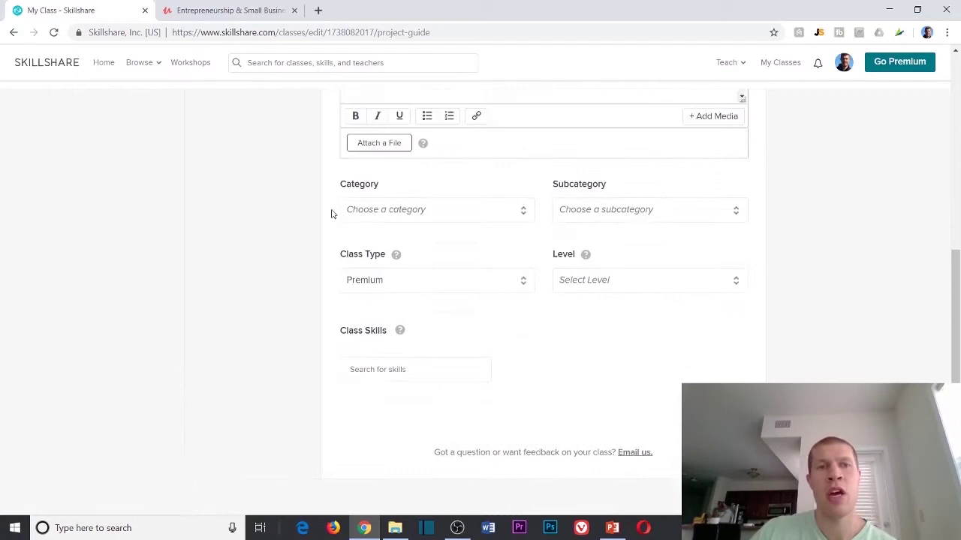
left_click(406, 224)
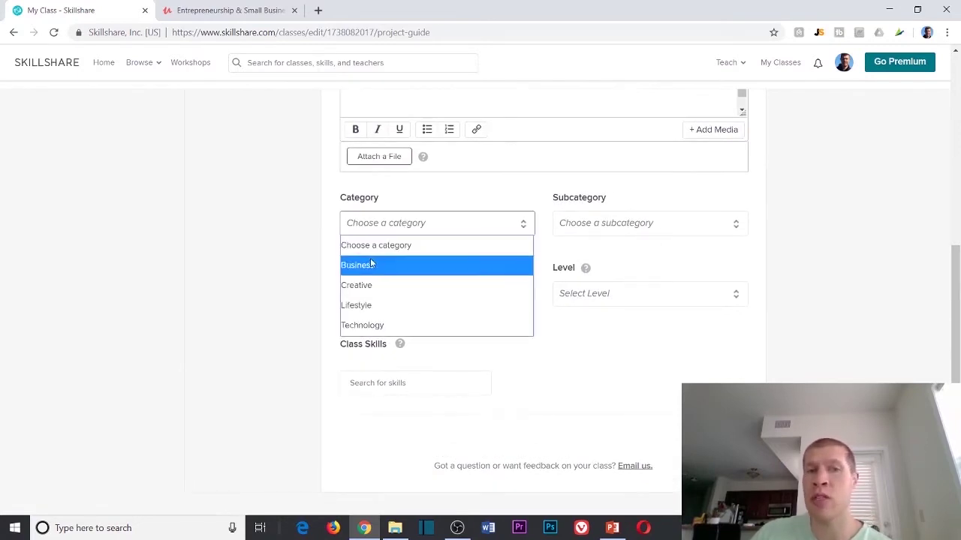
left_click(402, 265)
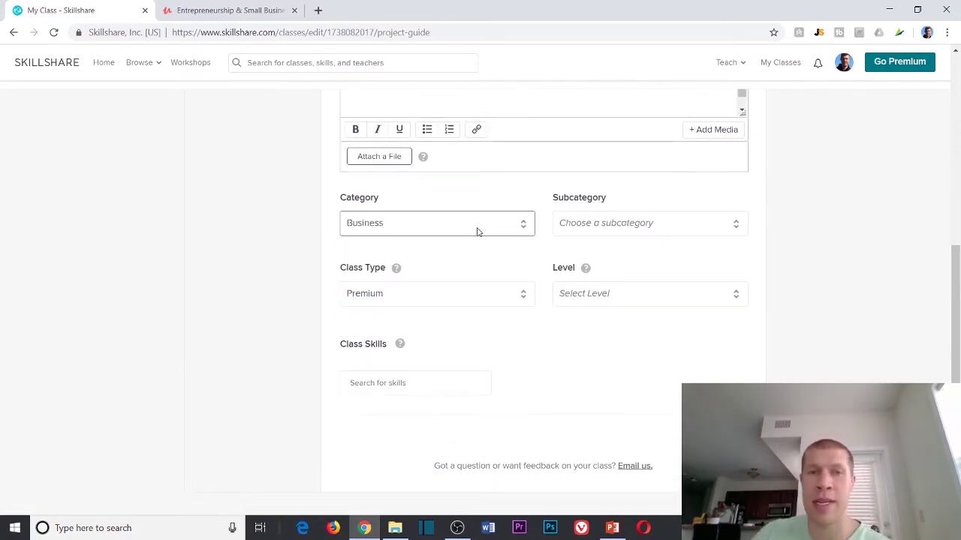
Look through the available subcategory, class type and level options without changing any of them.
left_click(598, 225)
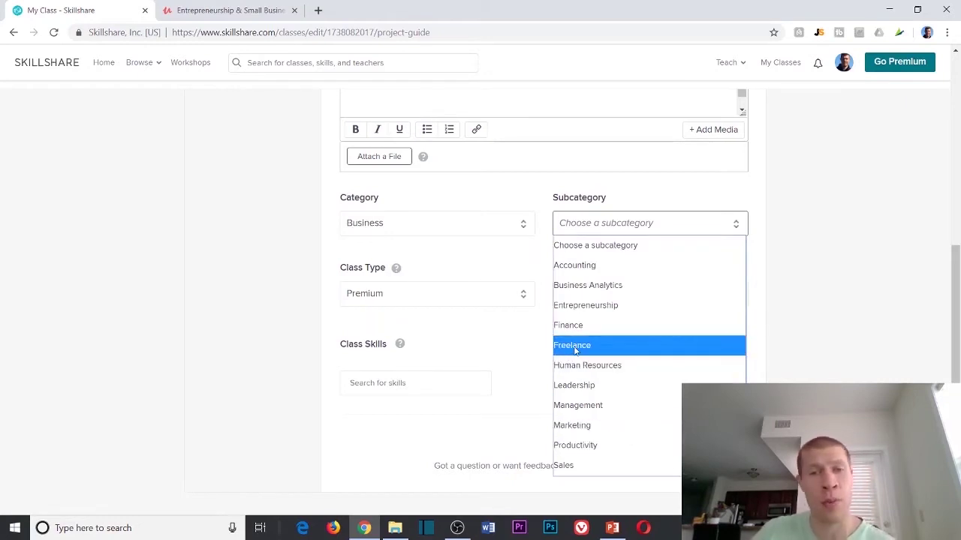
left_click(839, 303)
left_click(427, 293)
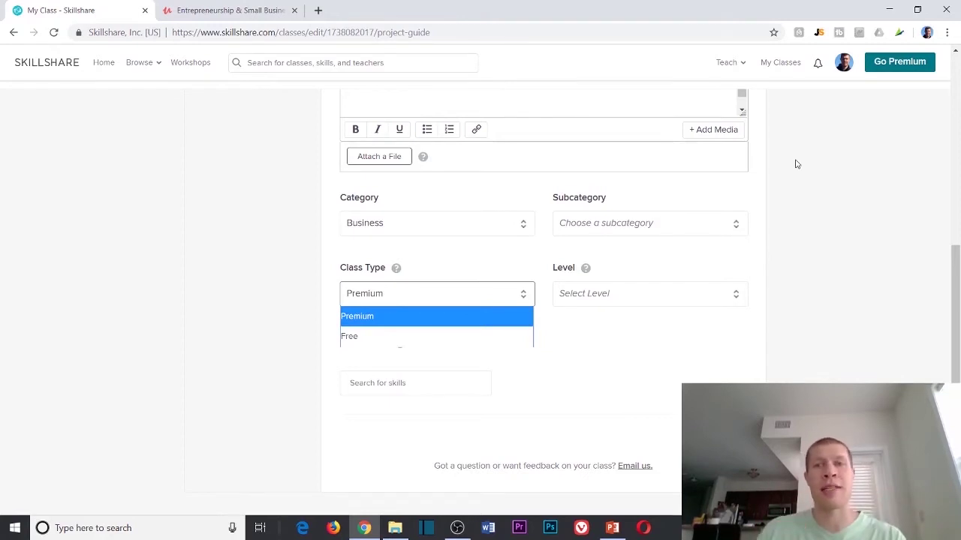
left_click(651, 340)
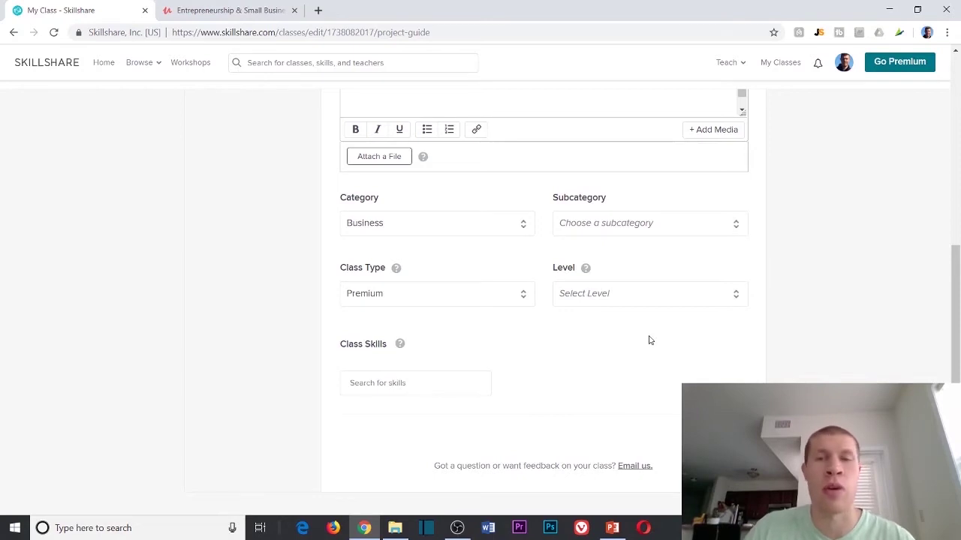
left_click(653, 297)
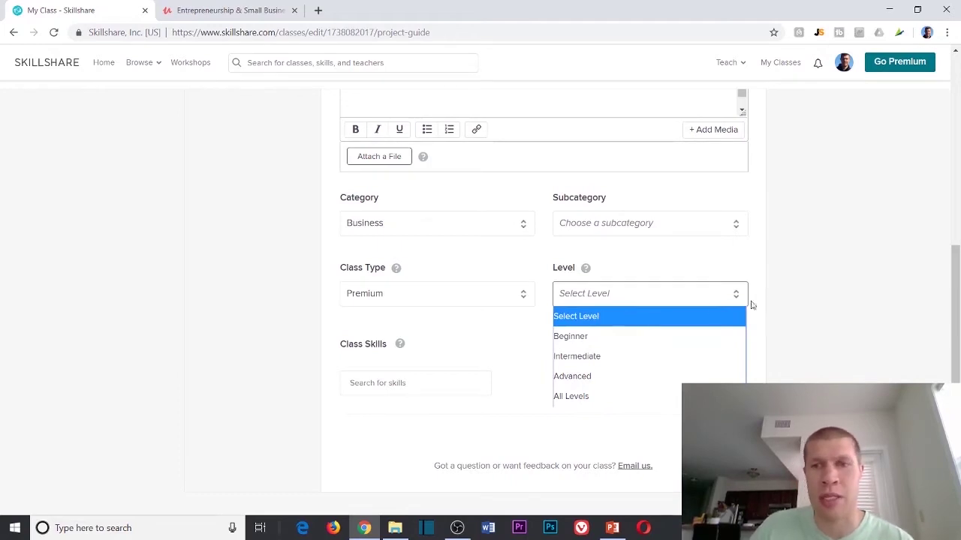
left_click(788, 298)
mouse_move(400, 346)
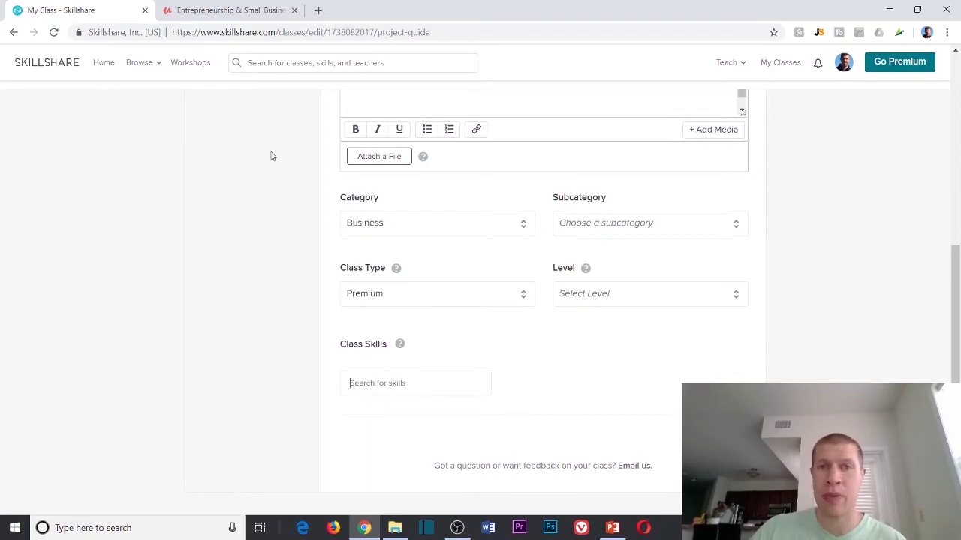
scroll(259, 166, "up", 6)
scroll(616, 182, "down", 2)
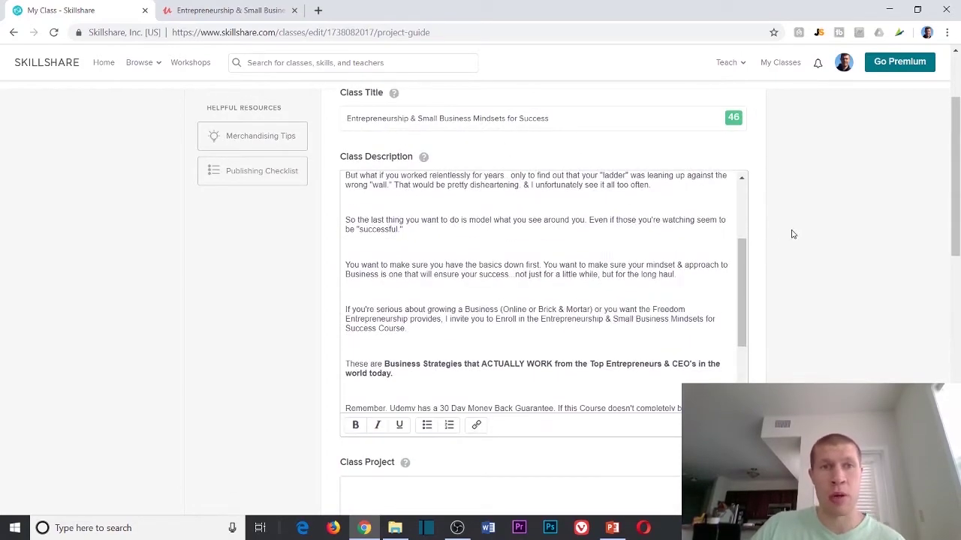
scroll(792, 234, "down", 7)
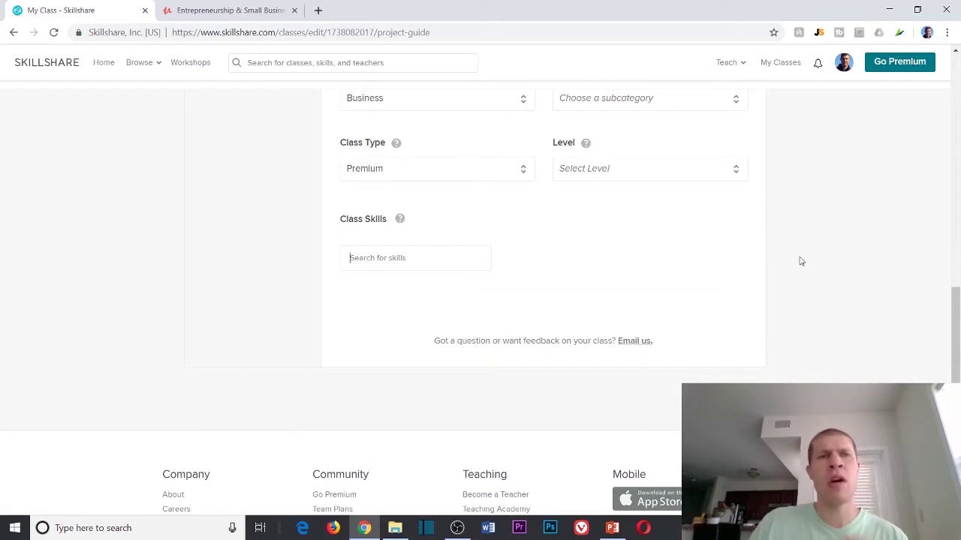
left_click(232, 14)
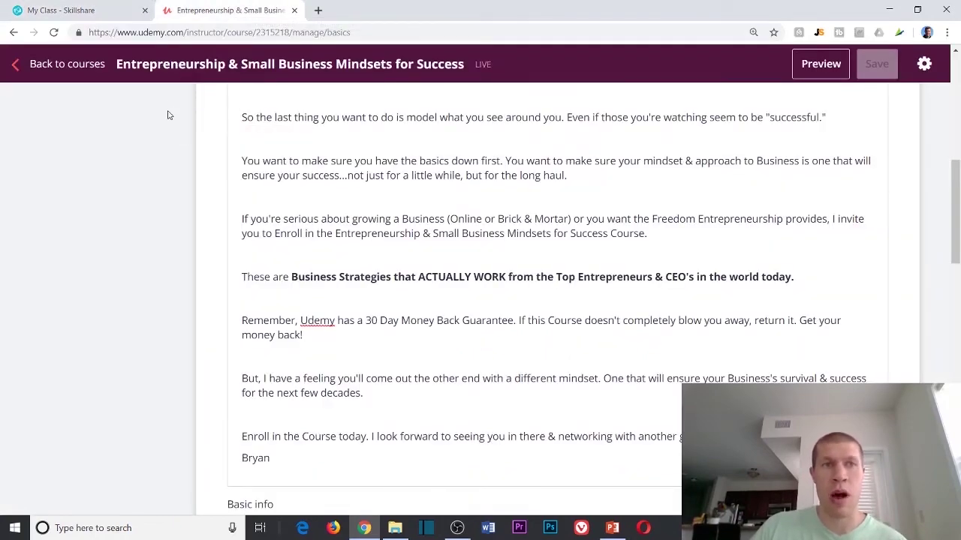
left_click(76, 10)
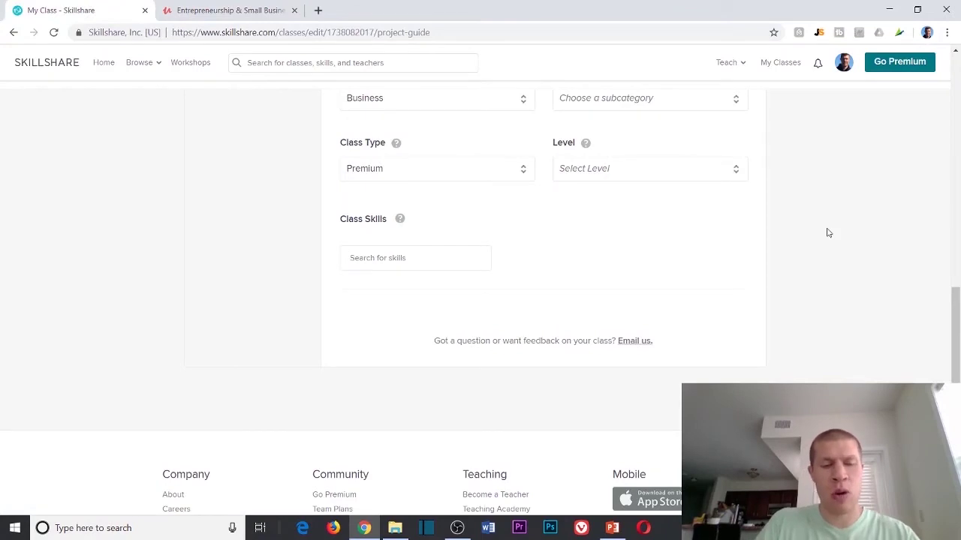
Add the class skills Entrepreneurship, Home Business, Small Business and Business Development.
type("entrep")
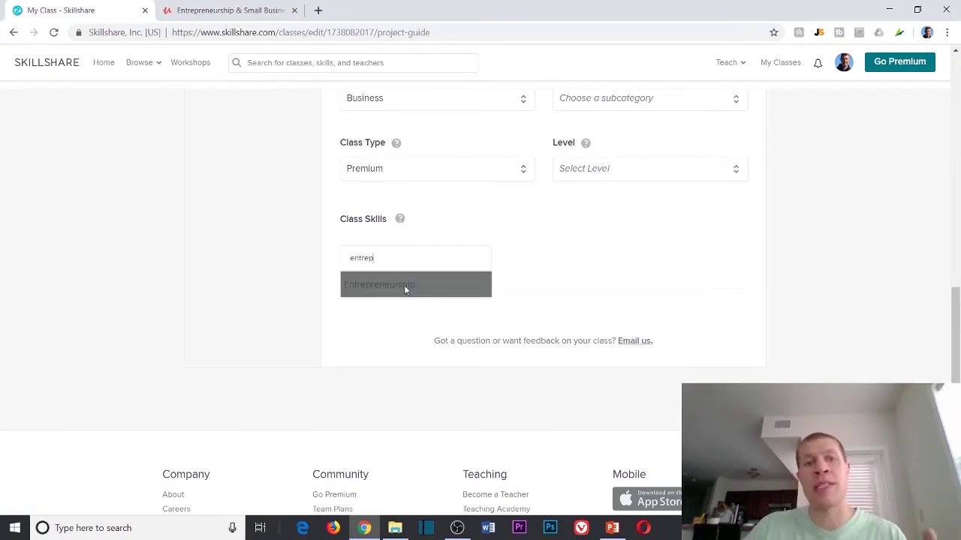
left_click(404, 286)
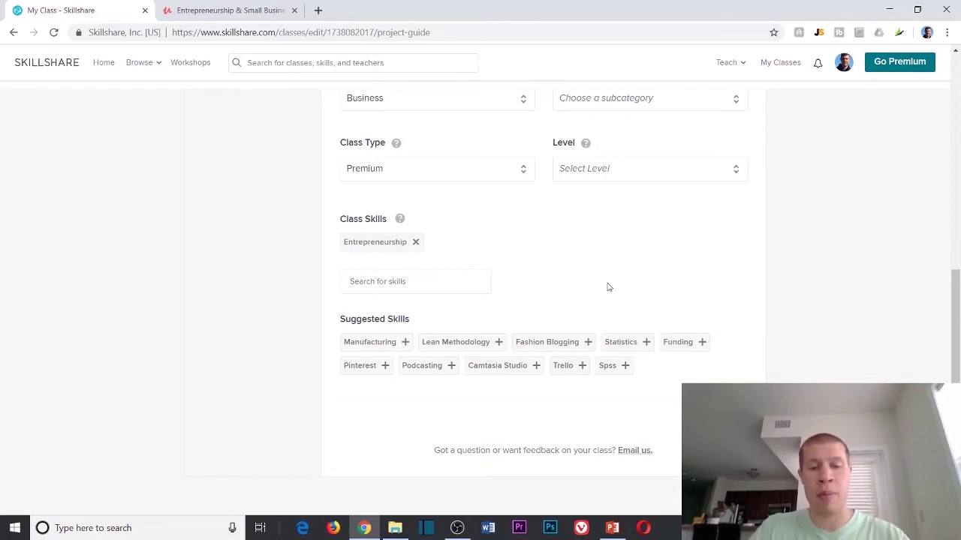
type("busines")
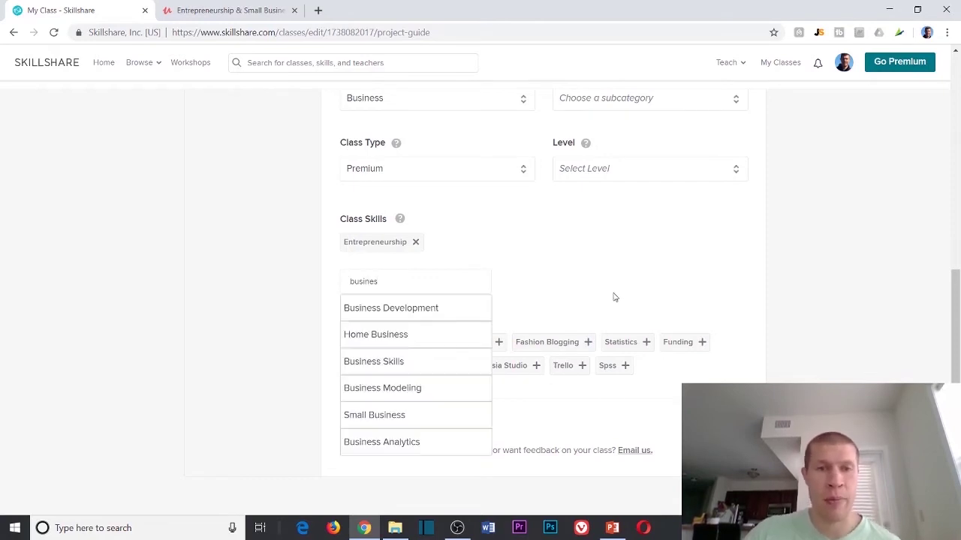
left_click(390, 339)
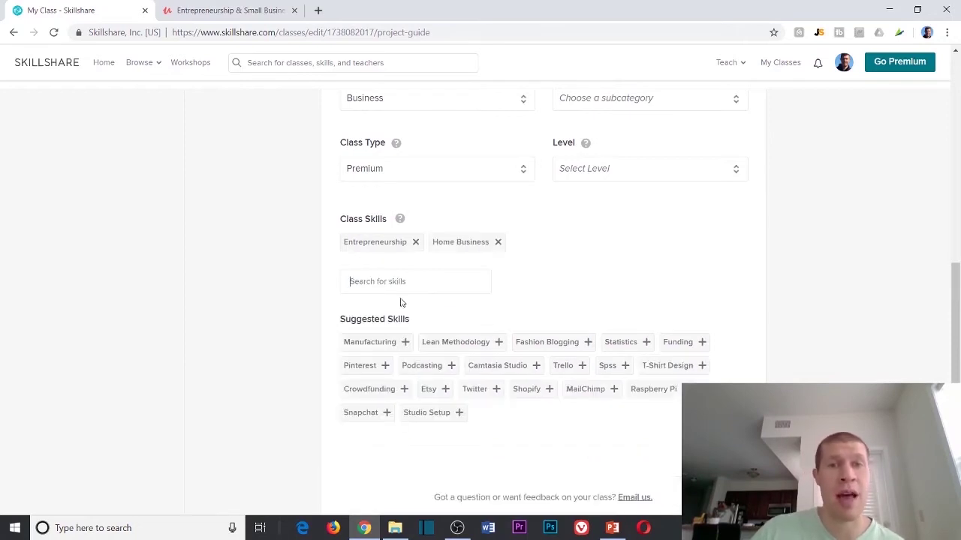
type("business")
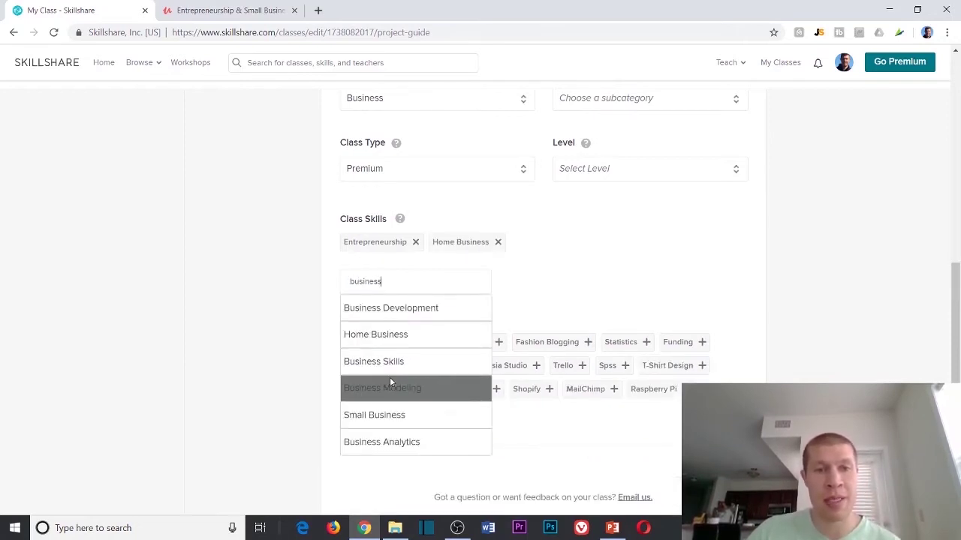
left_click(384, 412)
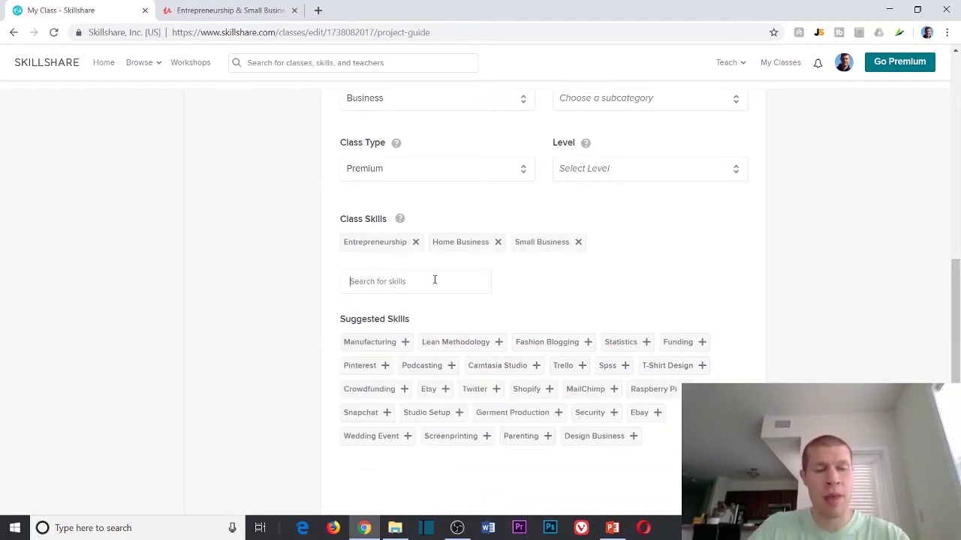
type("business")
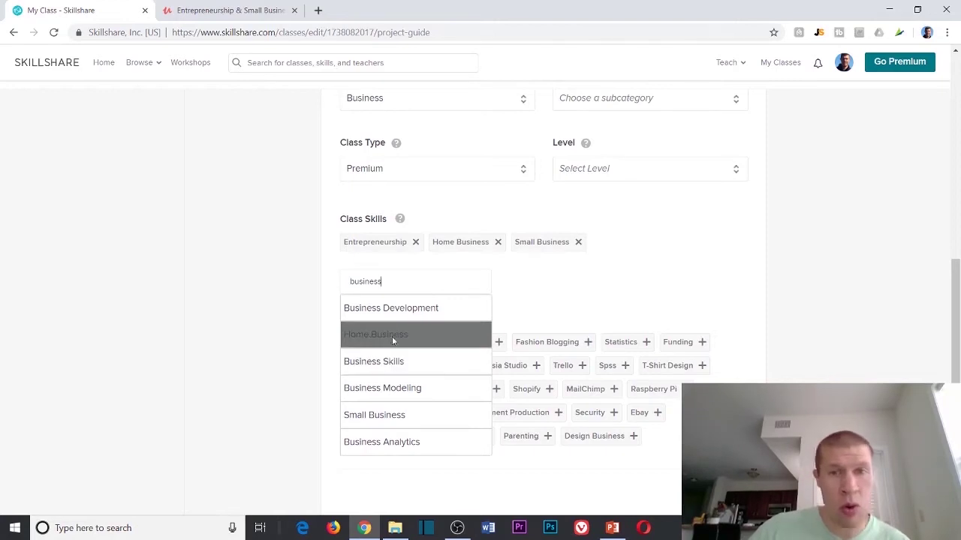
left_click(398, 308)
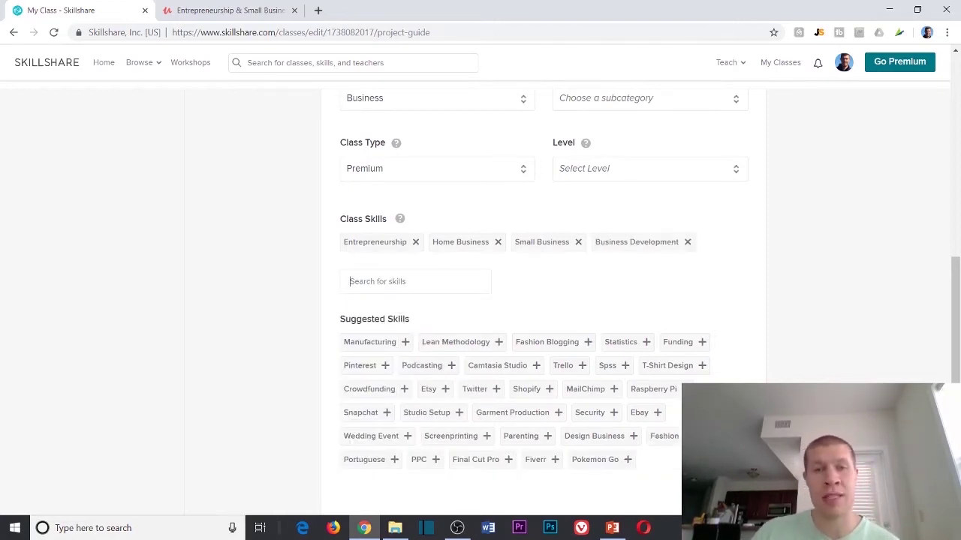
Create and add a custom class skill tag named "mindset".
type("min")
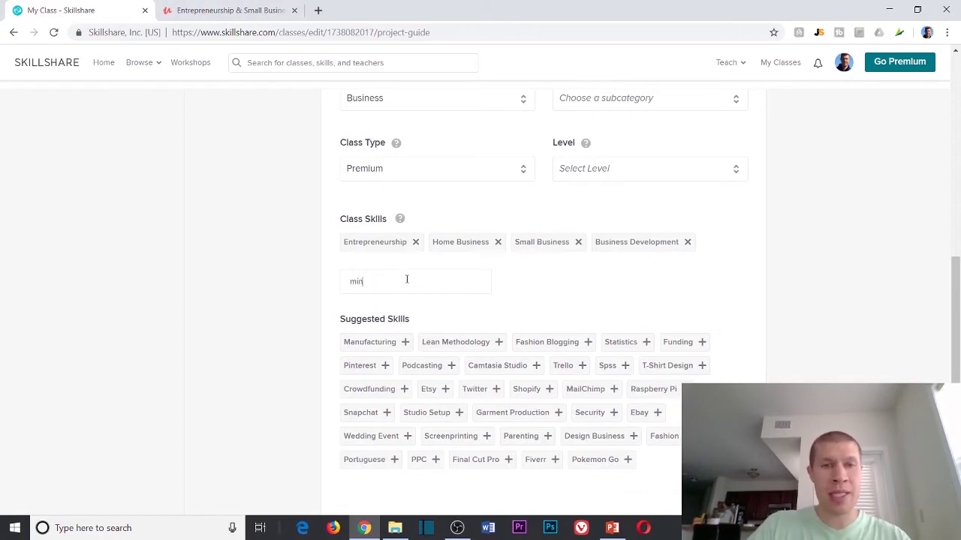
type("dset")
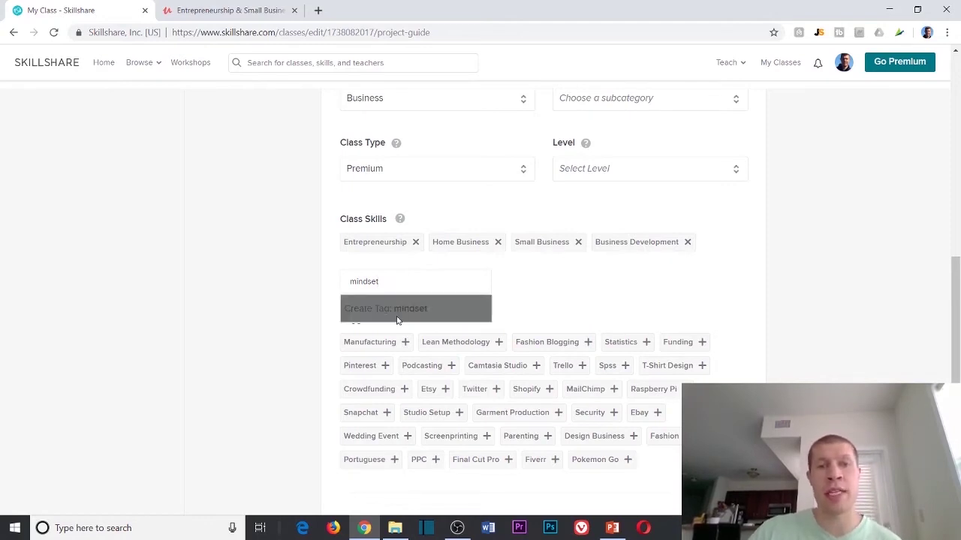
left_click(397, 314)
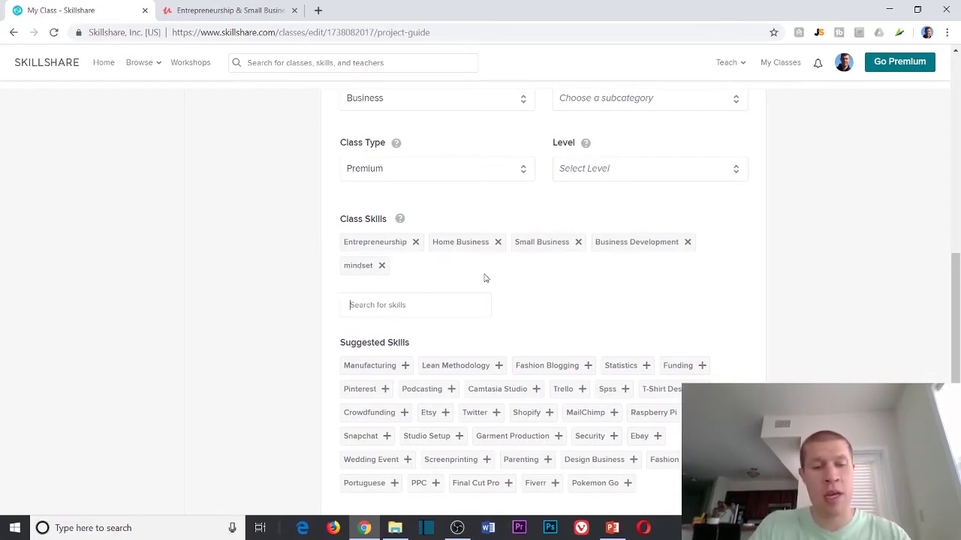
Try out a custom class skill tag named "udemy".
type("udemy")
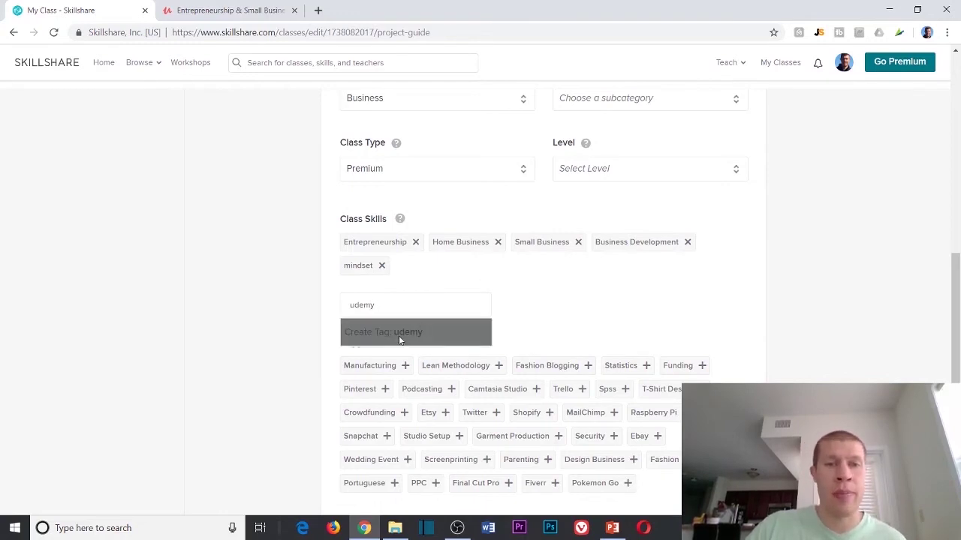
left_click(399, 339)
left_click(384, 304)
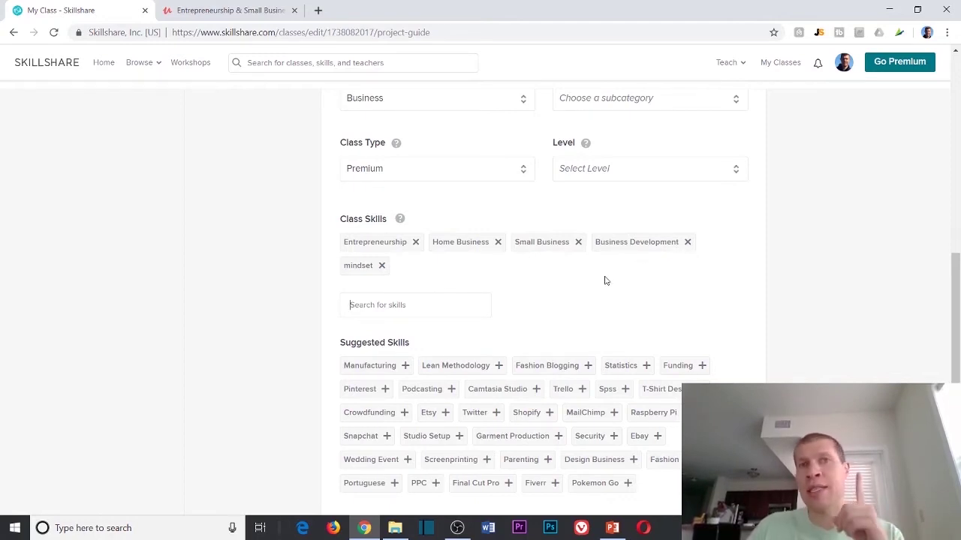
Return to Video Lessons and upload "Amazon Pay Per Click Trick for Better Keywords and More Traffic" from the Downloads folder.
scroll(633, 302, "down", 1)
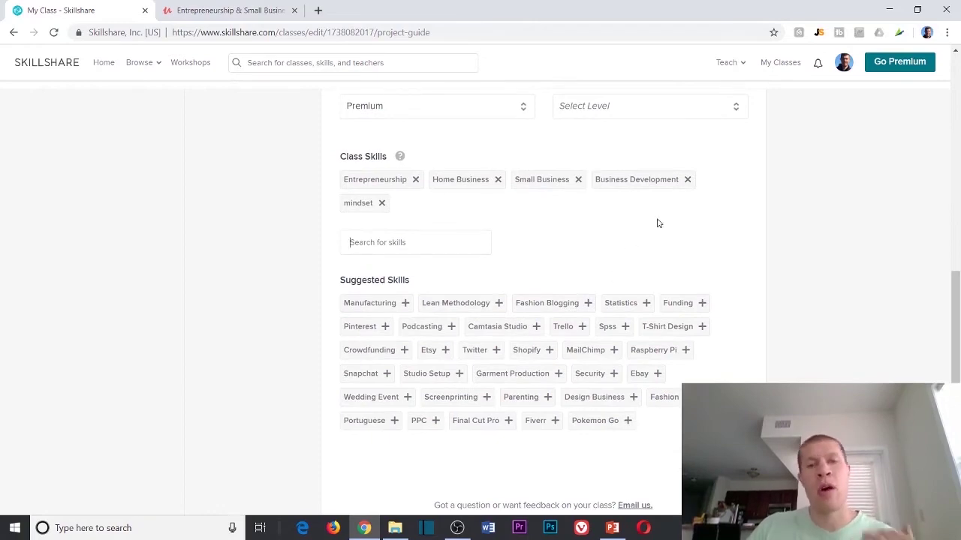
scroll(863, 222, "up", 3)
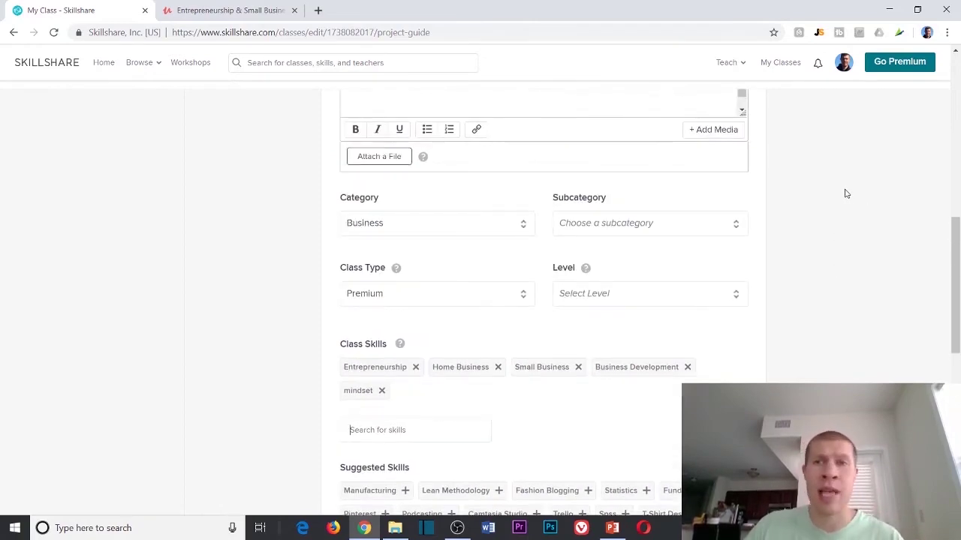
scroll(863, 206, "up", 6)
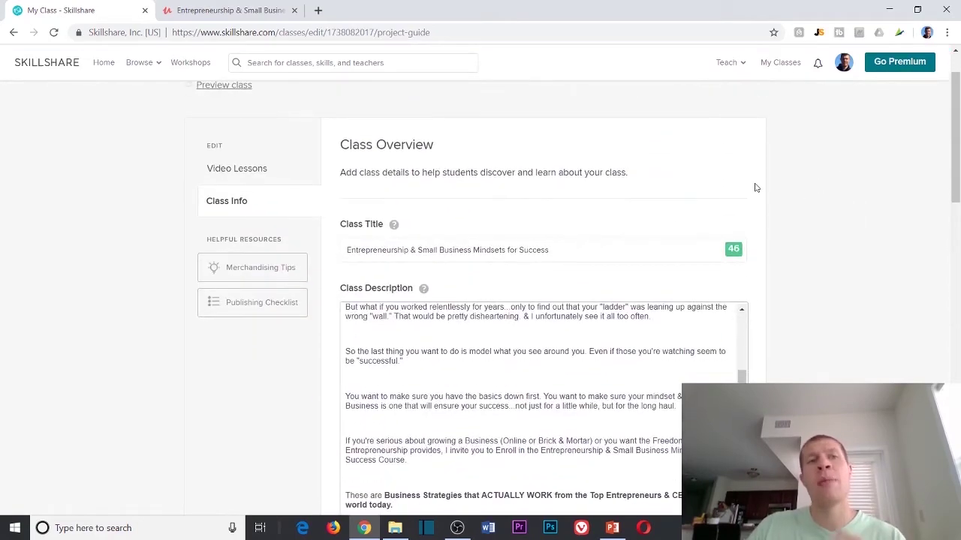
left_click(226, 179)
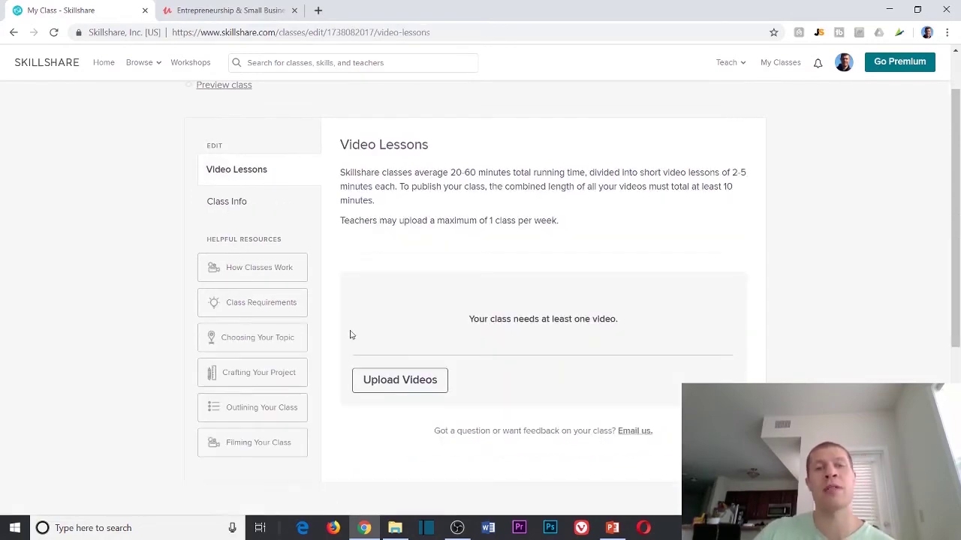
left_click(378, 380)
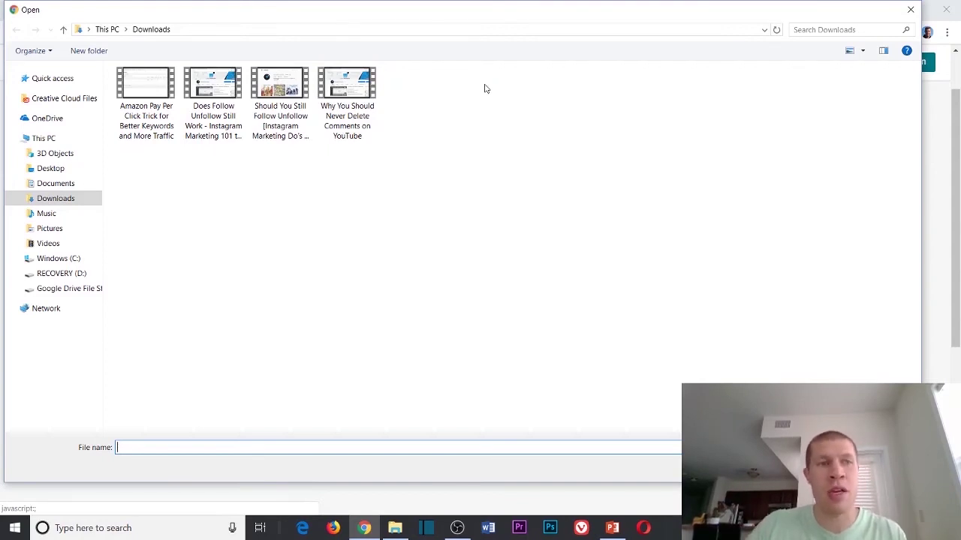
left_click(58, 244)
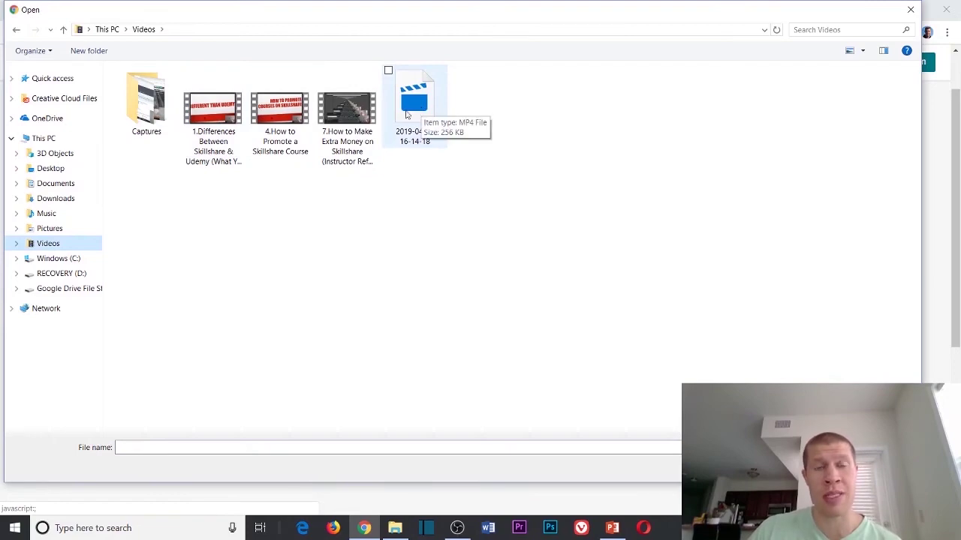
left_click(60, 198)
double_click(149, 98)
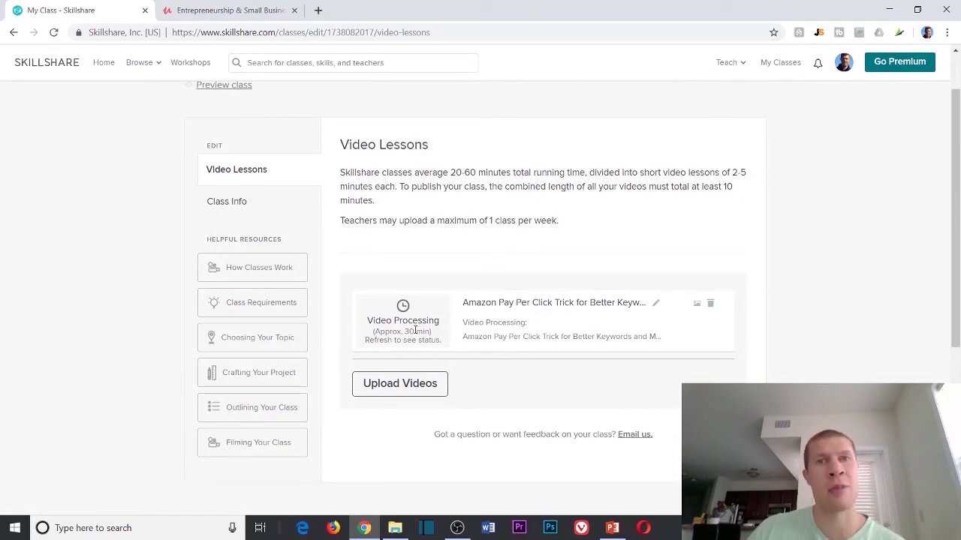
Upload the remaining Downloads videos: "Does Follow Unfollow Still Work", "Should You Still Follow Unfollow" and "Why You Should Never Delete Comments on YouTube".
left_click(386, 384)
double_click(212, 102)
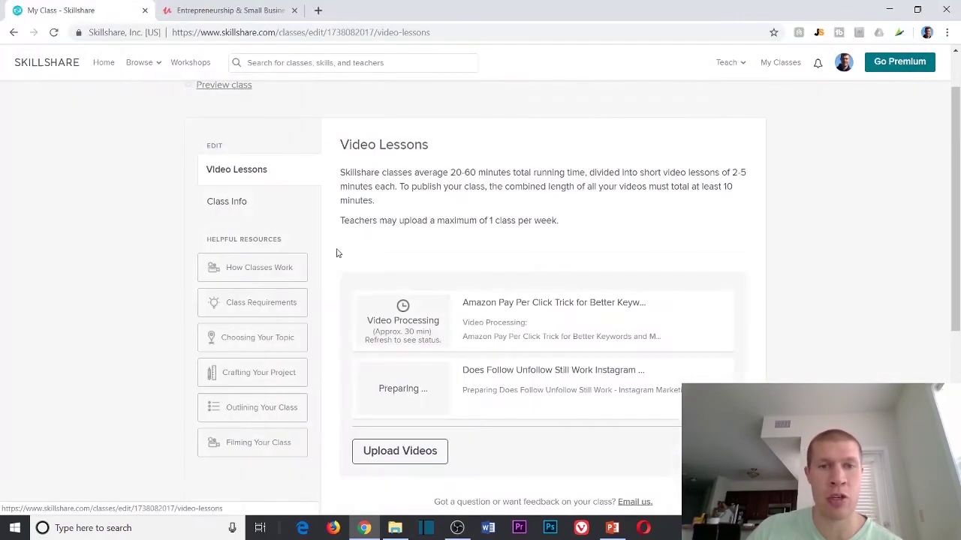
scroll(336, 253, "down", 3)
left_click(398, 258)
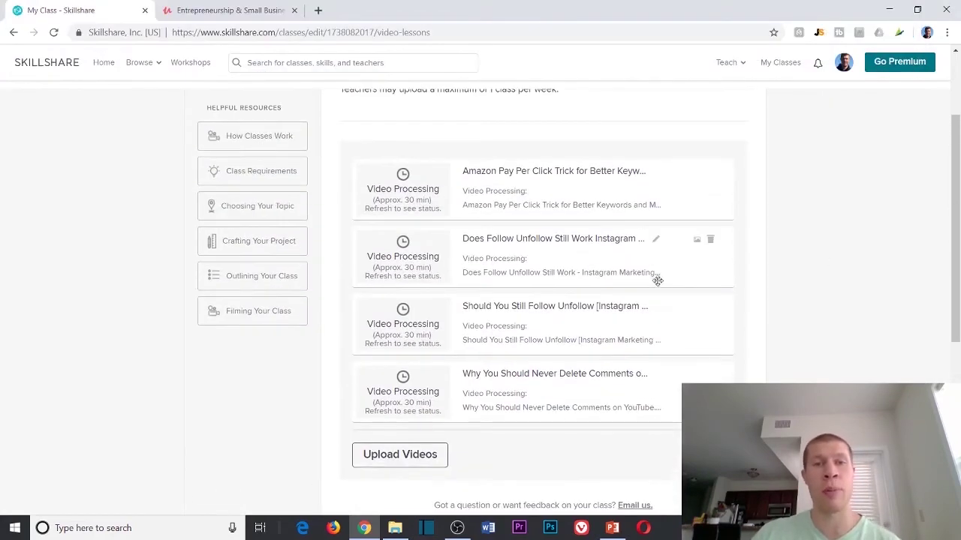
scroll(658, 281, "down", 2)
scroll(592, 249, "up", 2)
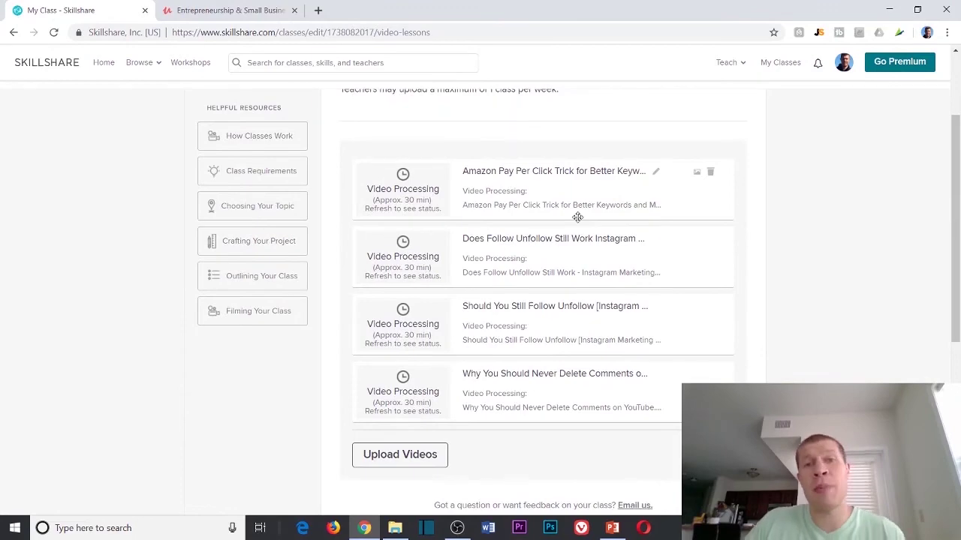
Move the lesson "Why You Should Never Delete Comments on YouTube" to second place in the video lesson list.
scroll(788, 307, "up", 3)
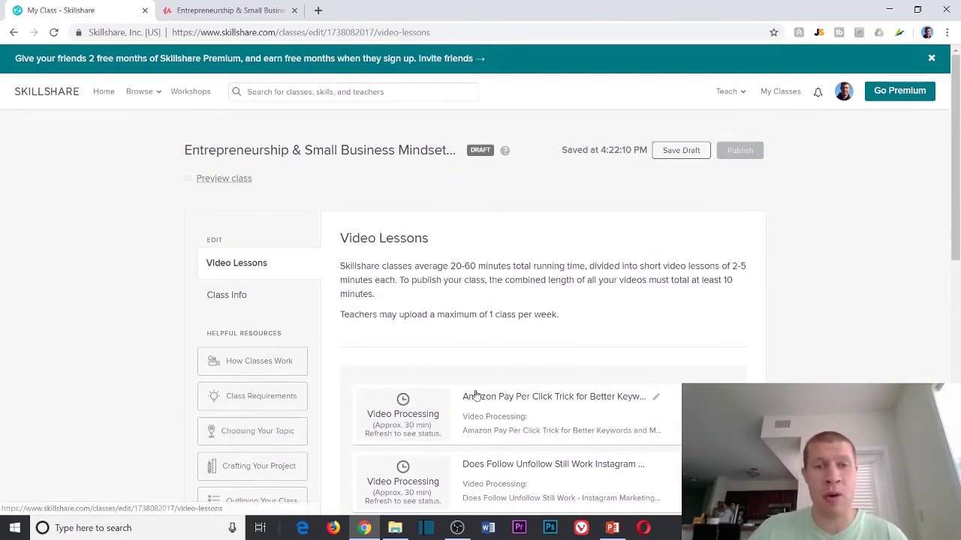
scroll(474, 395, "down", 4)
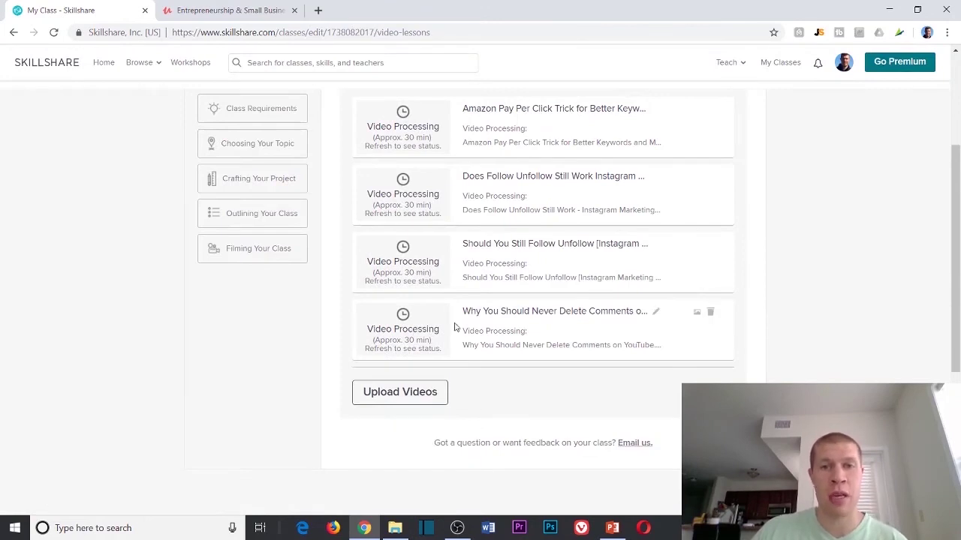
left_click_drag(677, 310, 682, 258)
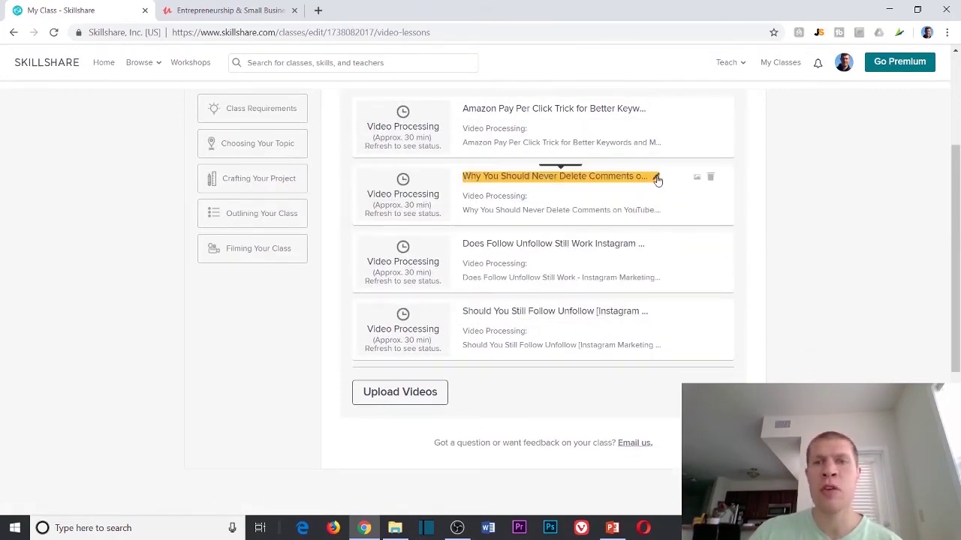
Open the title of the lesson "Why You Should Never Delete Comments on YouTube" for editing.
left_click(655, 179)
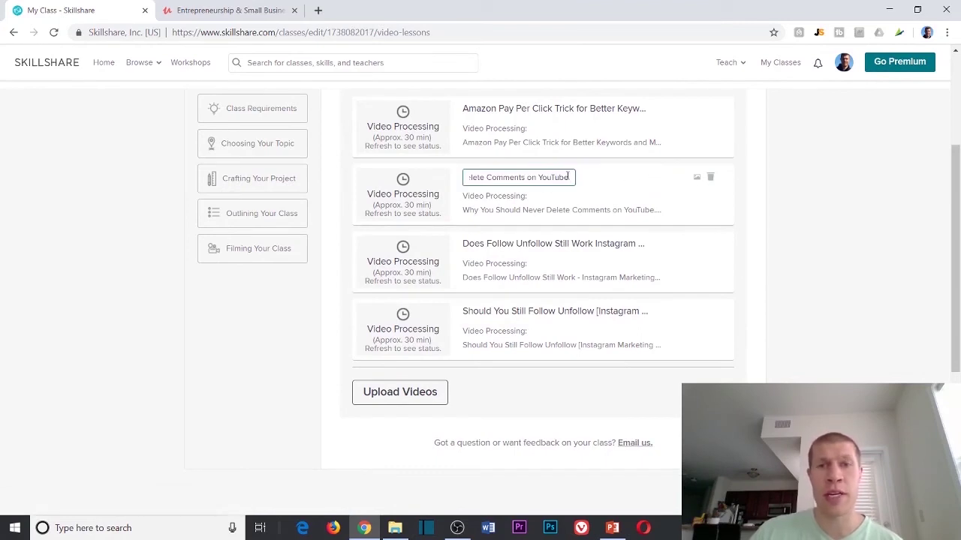
left_click(903, 190)
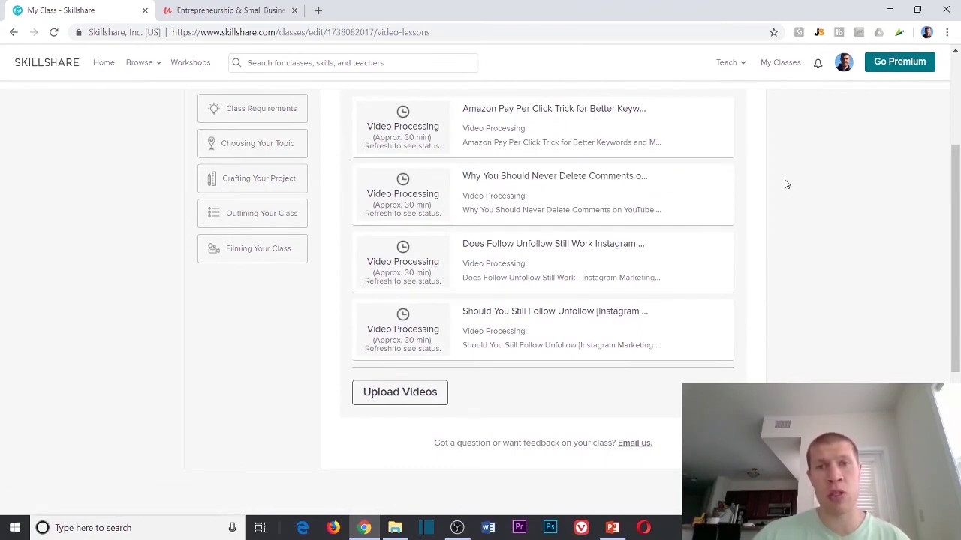
left_click(636, 180)
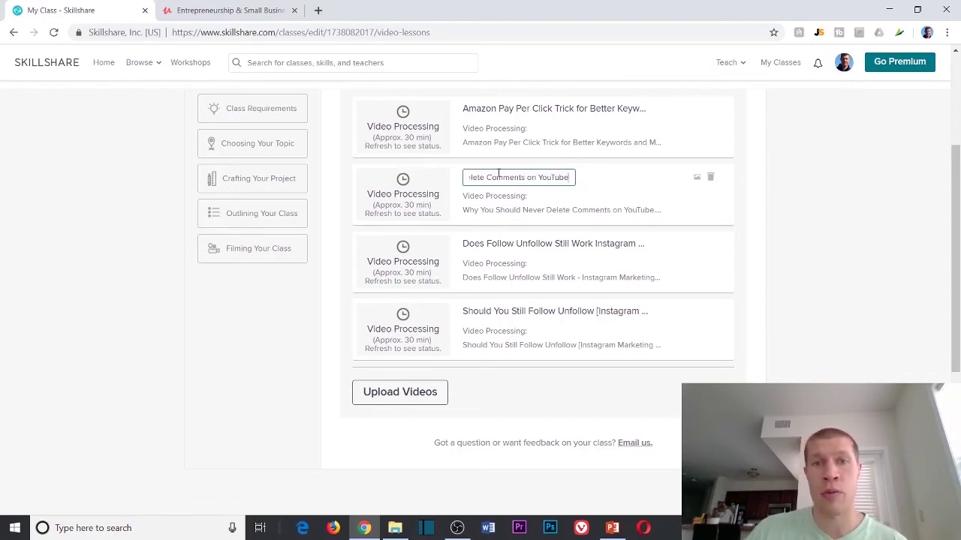
Go to Class Info and review the class title, description, project, category, class type, level and skills.
scroll(338, 195, "up", 3)
left_click(216, 202)
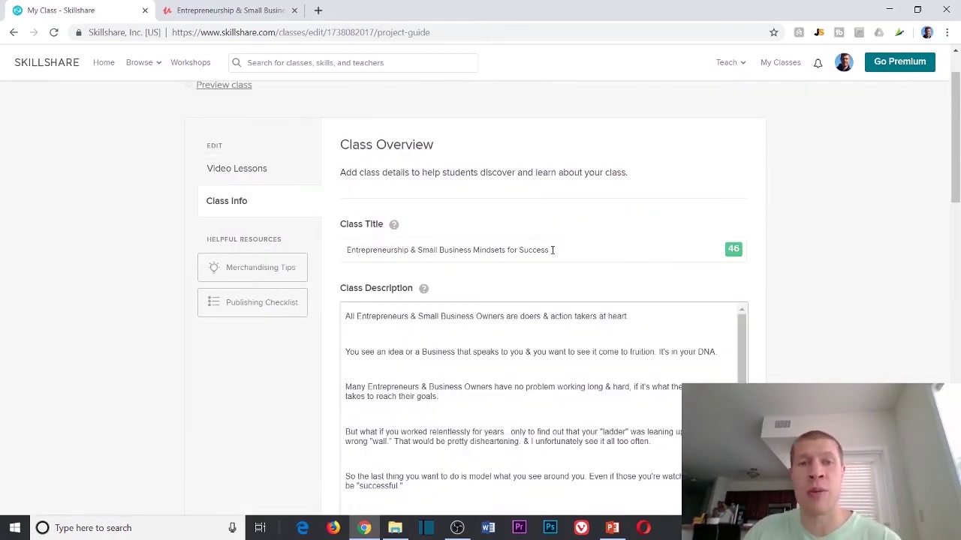
left_click_drag(558, 250, 332, 247)
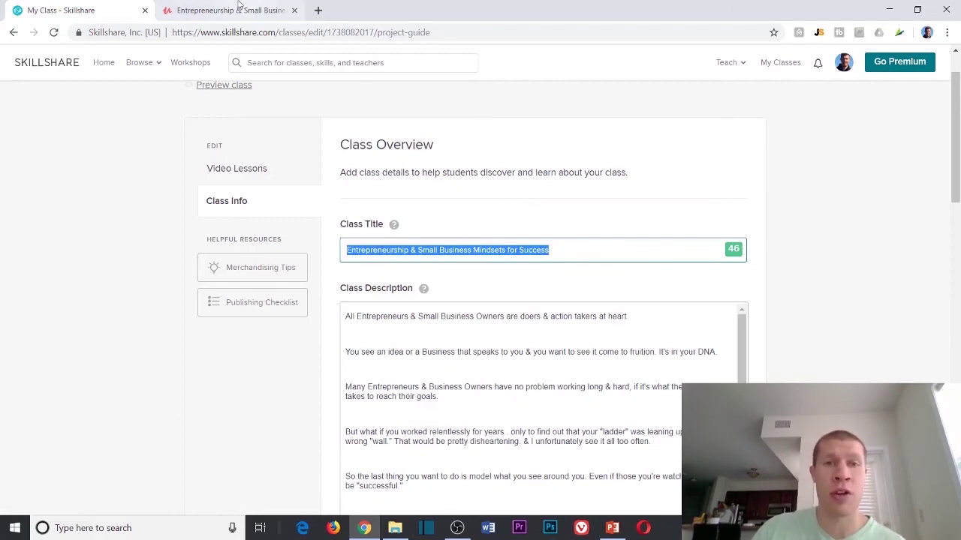
left_click(500, 301)
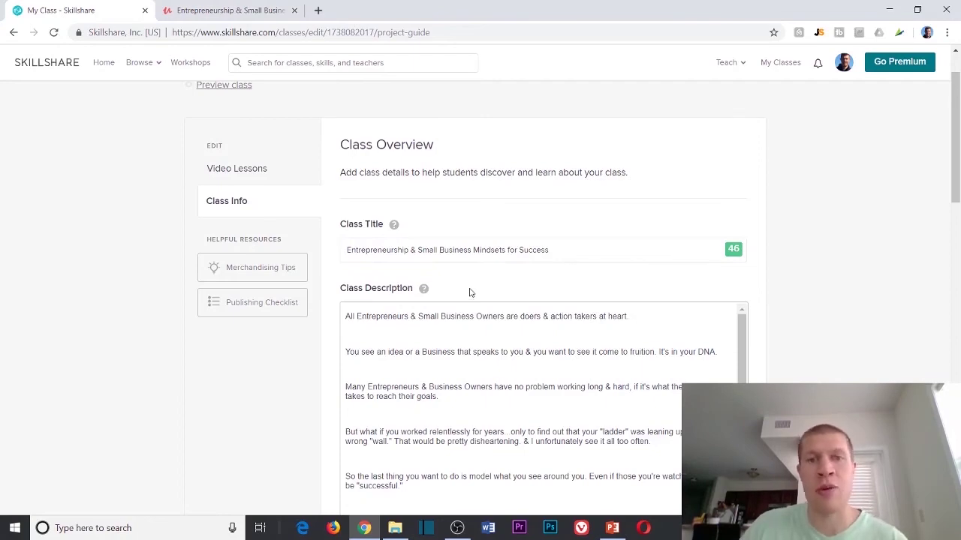
scroll(523, 272, "down", 3)
scroll(938, 263, "down", 4)
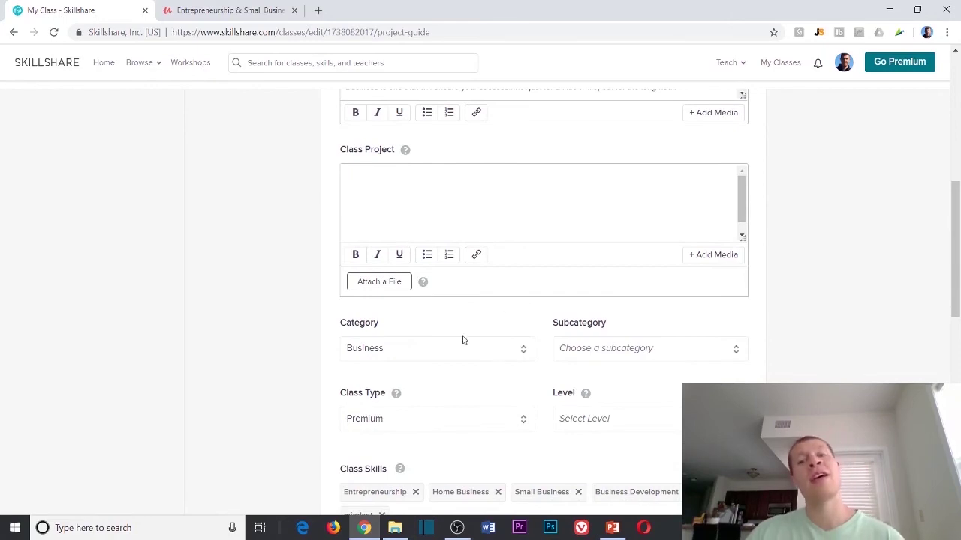
scroll(480, 343, "down", 2)
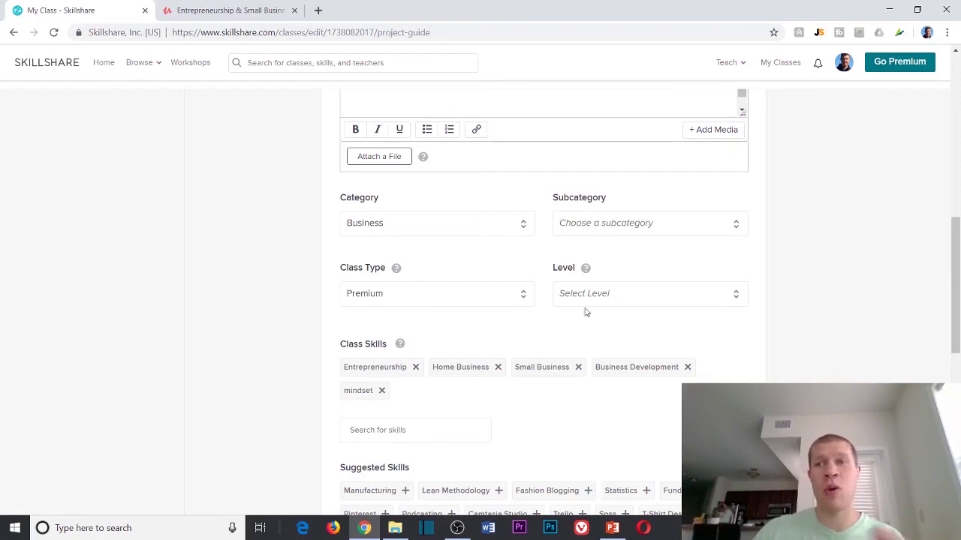
scroll(583, 312, "up", 15)
Return to Video Lessons and review the order of the uploaded lessons and the draft's save and publish options.
left_click(232, 264)
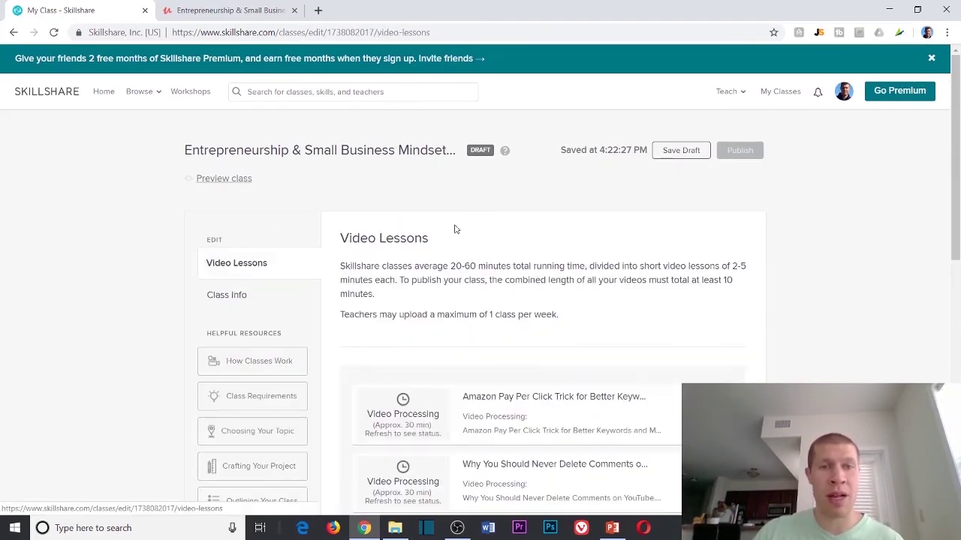
scroll(778, 346, "down", 2)
scroll(763, 270, "up", 2)
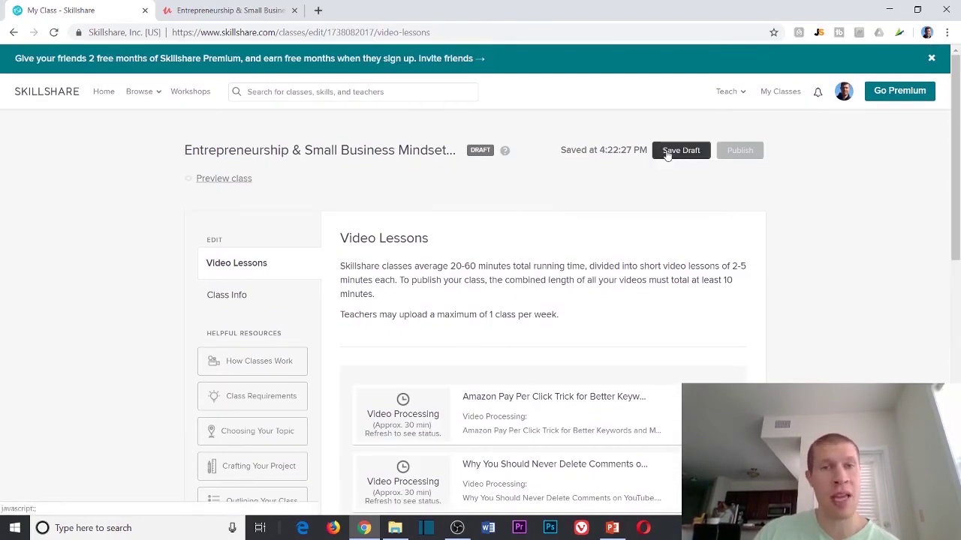
scroll(828, 196, "down", 4)
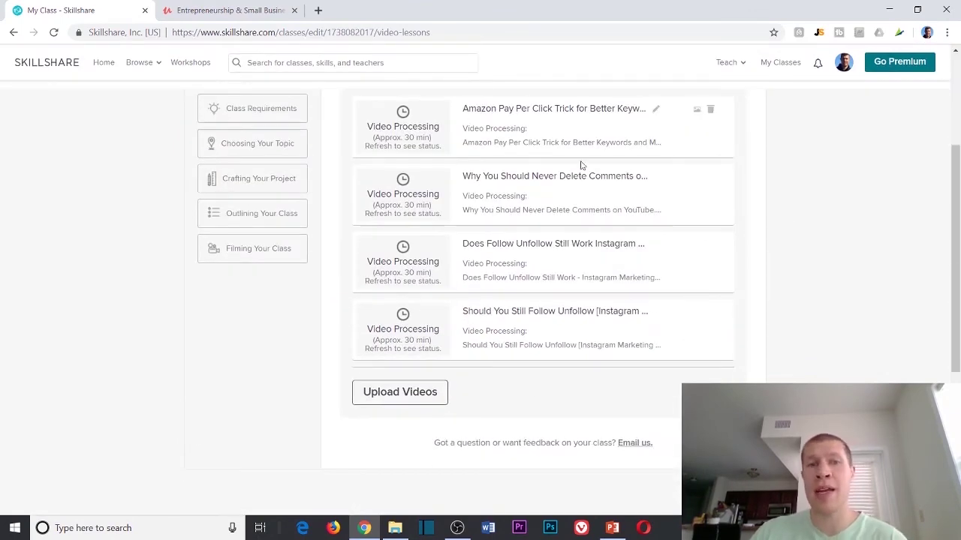
scroll(429, 155, "up", 4)
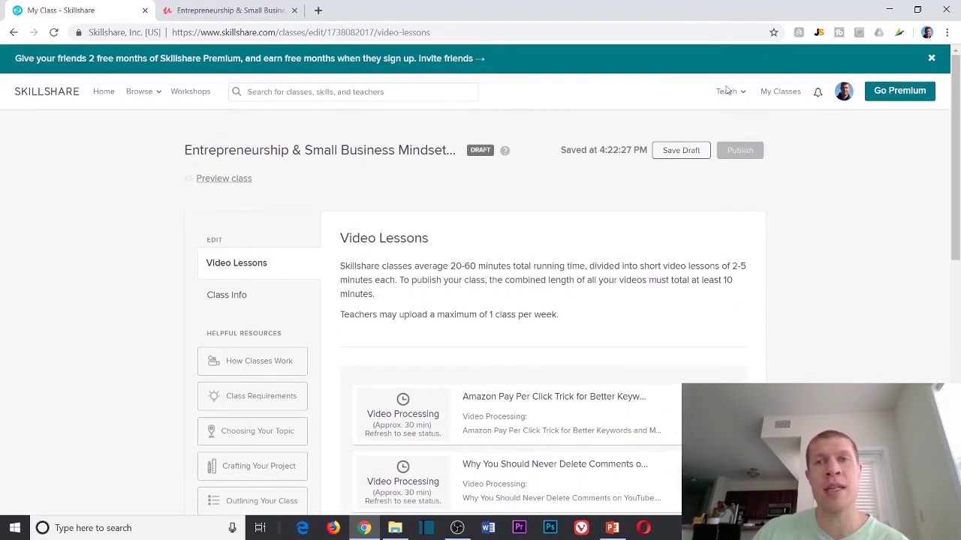